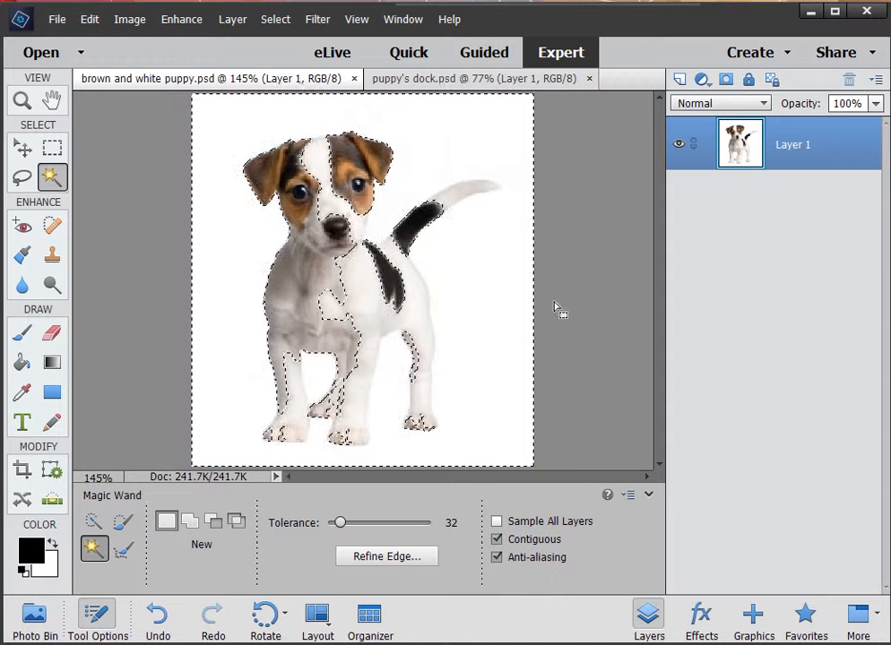
Copy the Magic Wand selection from the puppy image and create a new image from the clipboard.
left_click(90, 24)
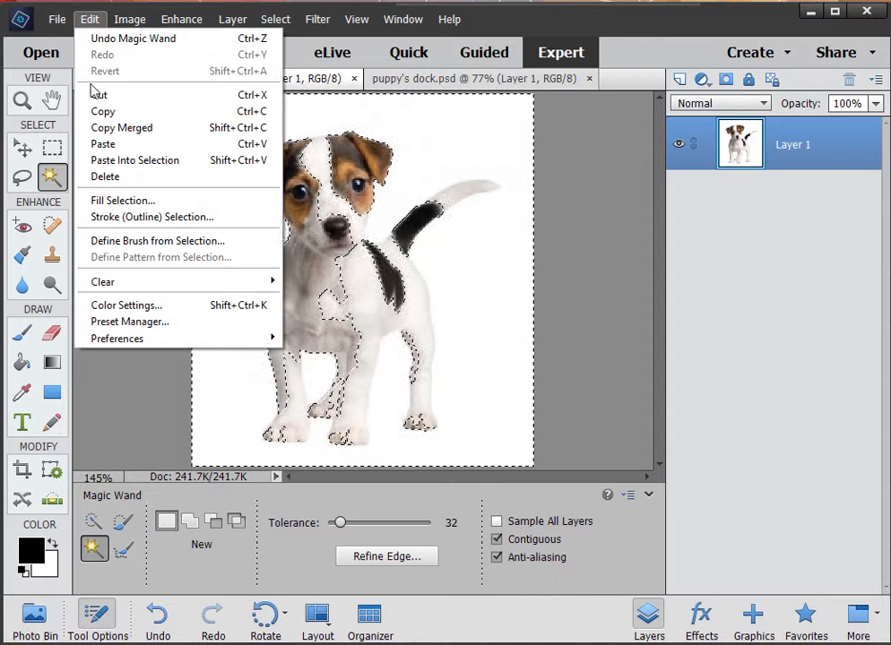
left_click(93, 112)
left_click(56, 20)
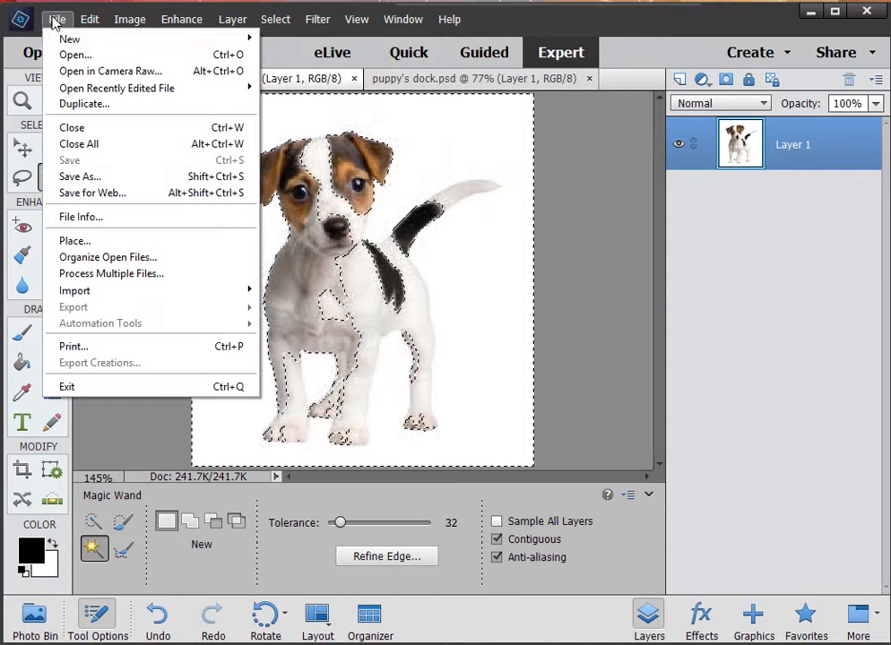
mouse_move(81, 42)
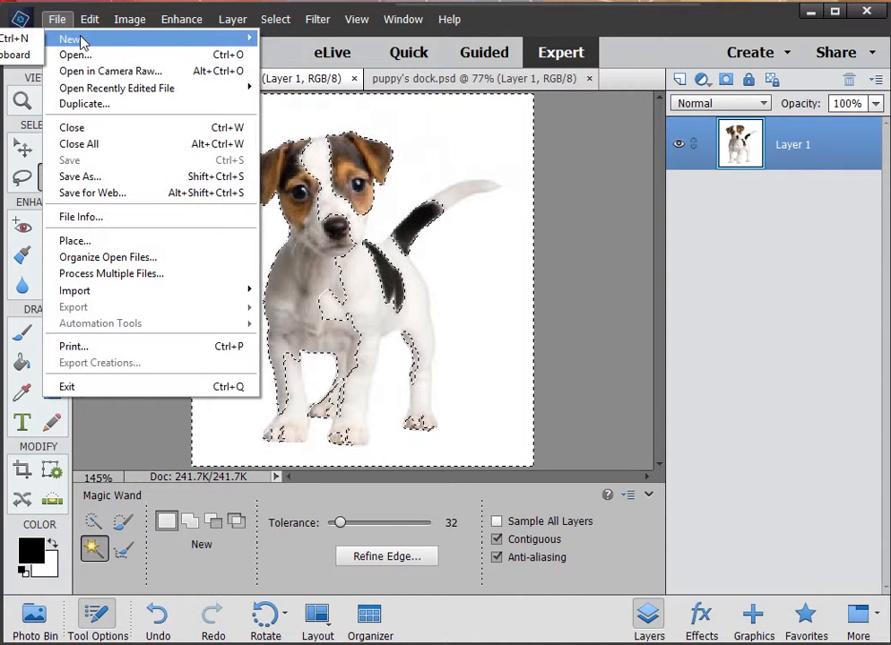
left_click(14, 57)
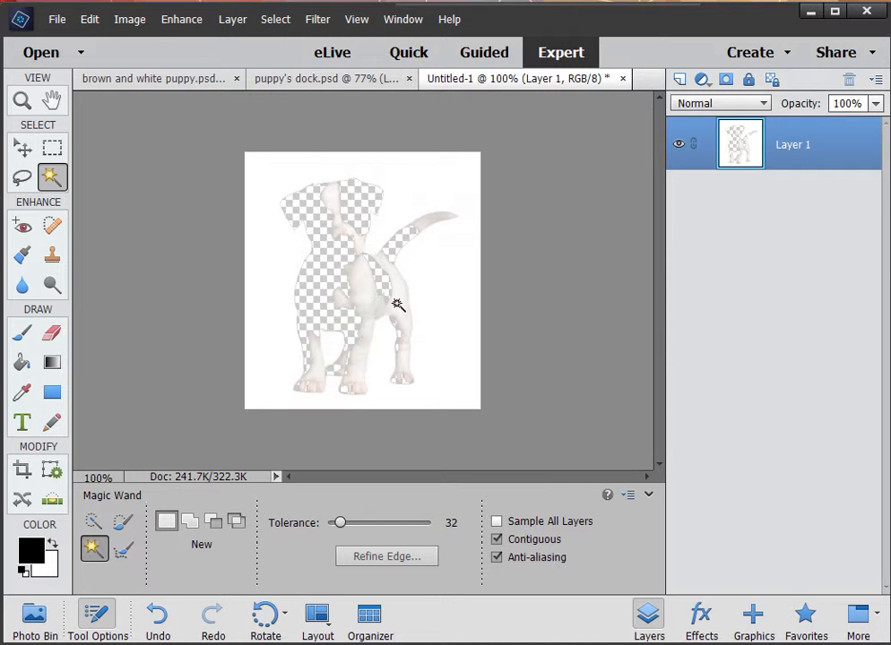
Compare the dock photo, the original puppy image and the new clipboard image, ending on the original puppy image.
left_click(320, 82)
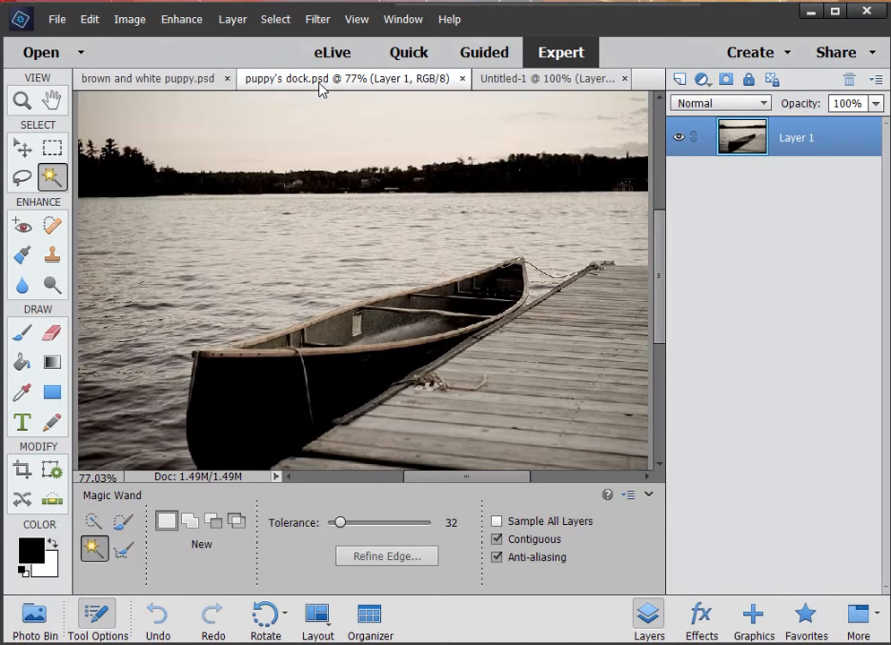
left_click(188, 81)
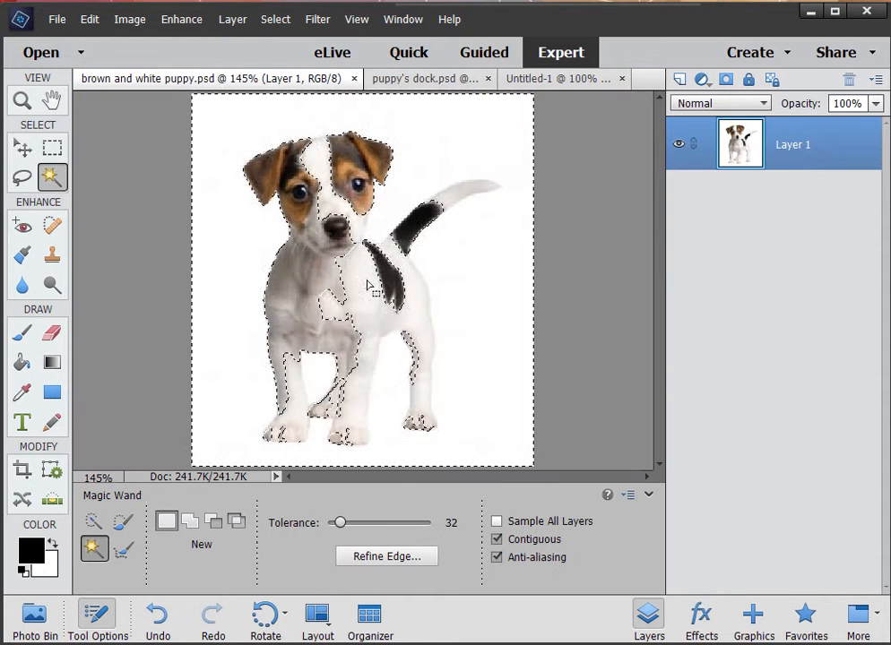
left_click(418, 81)
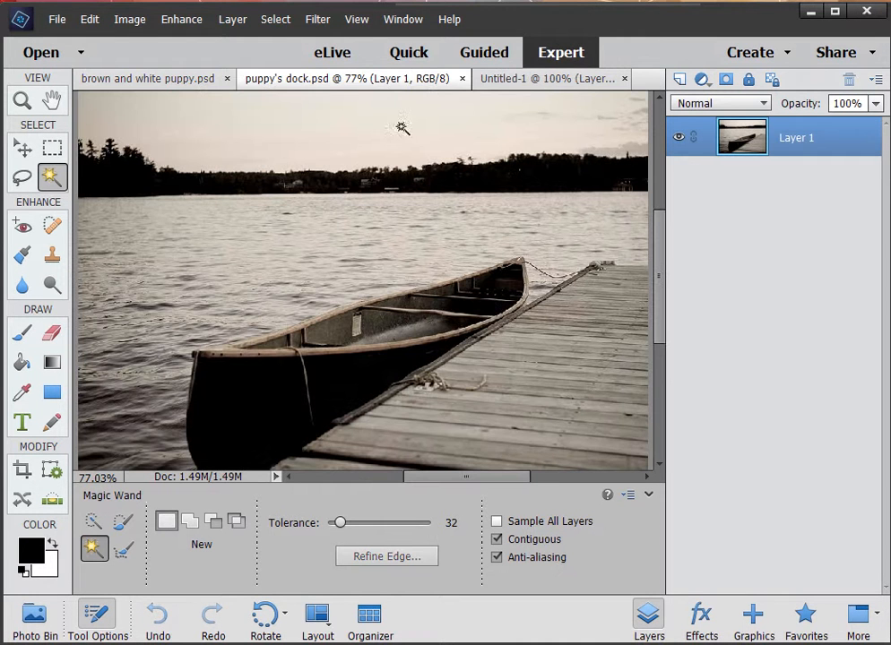
left_click(529, 82)
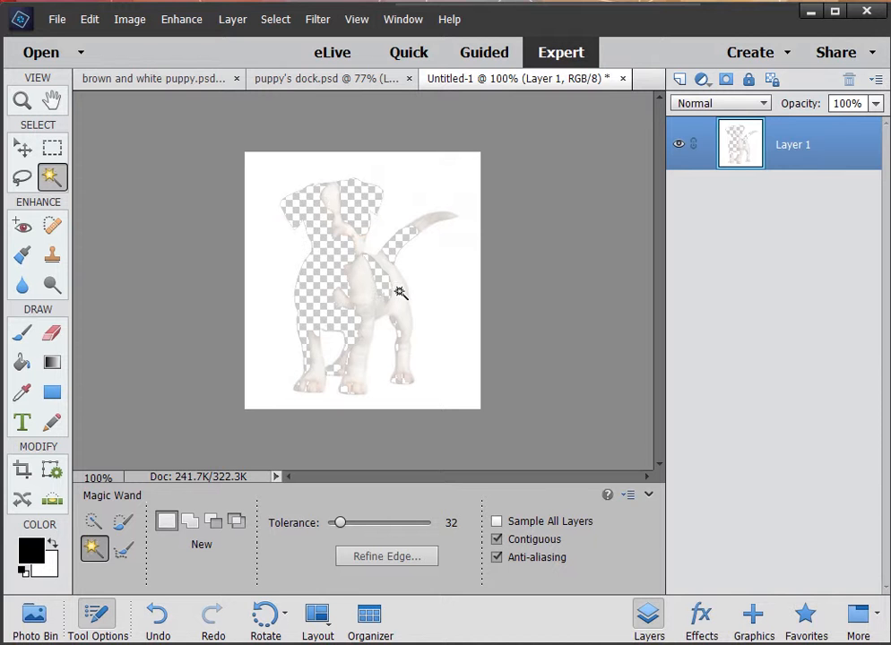
left_click(163, 81)
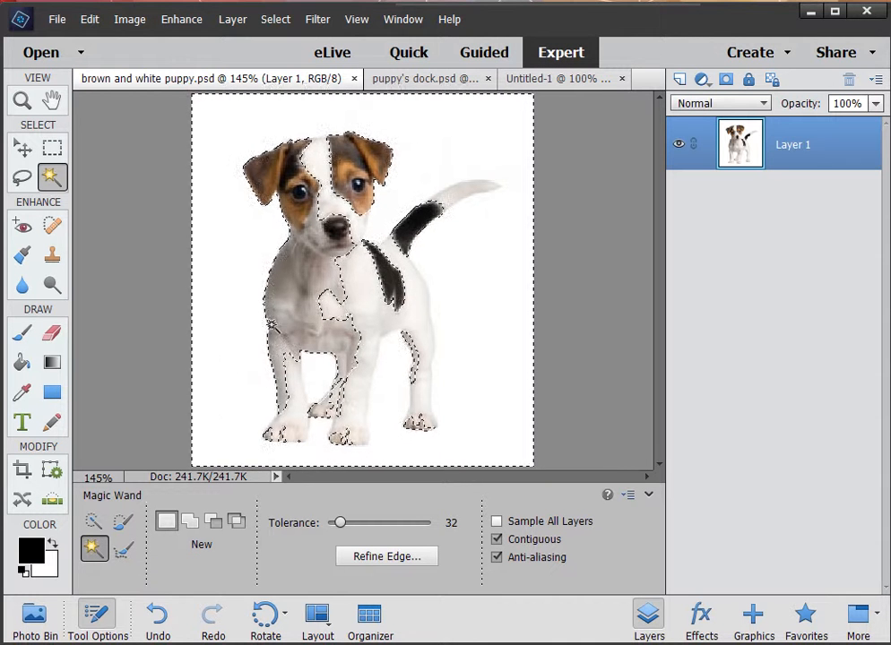
Sample the puppy's chest and white muzzle with the Magic Wand at tolerance 32, finishing with a new selection from the chest.
left_click(319, 288)
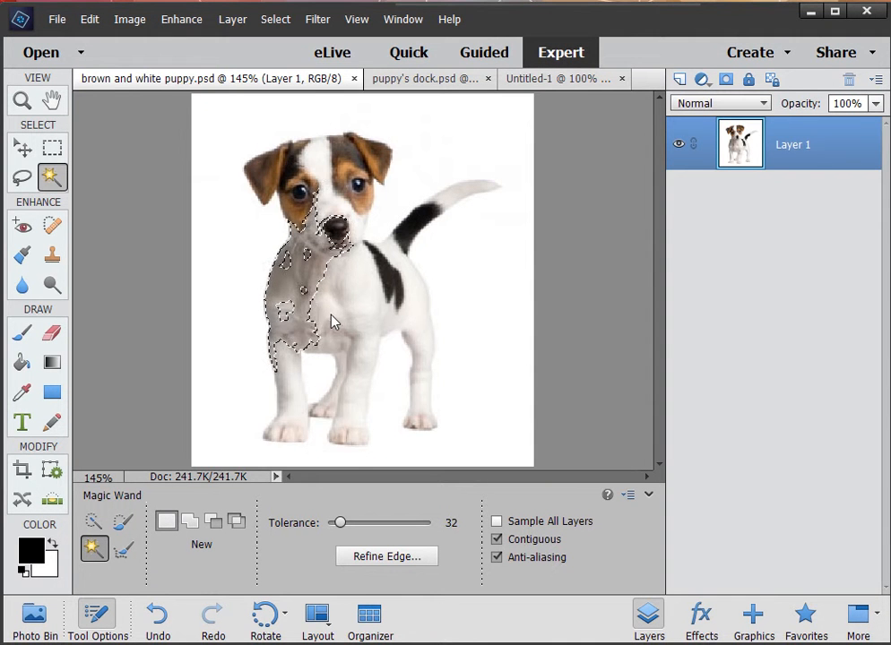
left_click(327, 195)
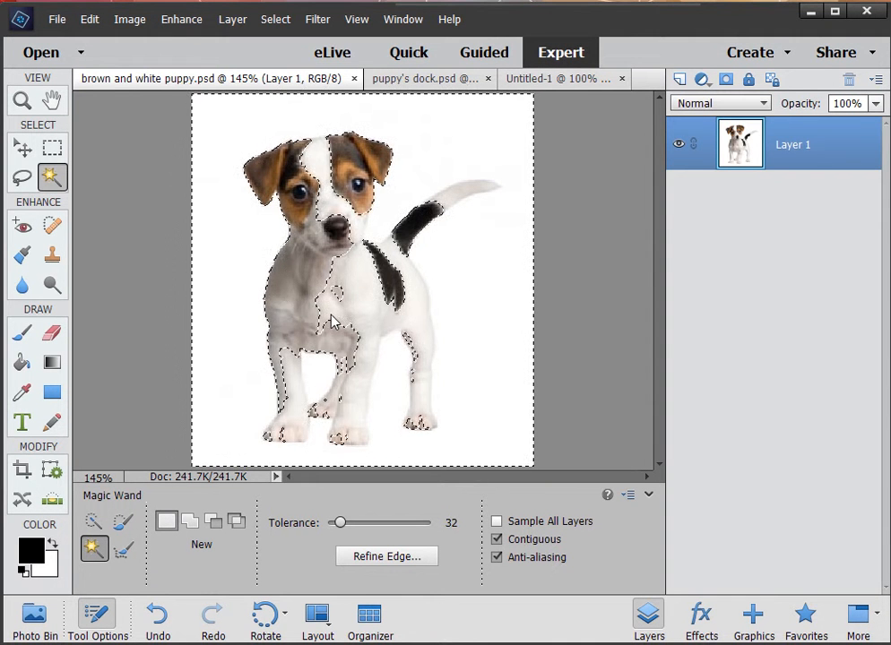
left_click(327, 194)
left_click(333, 198)
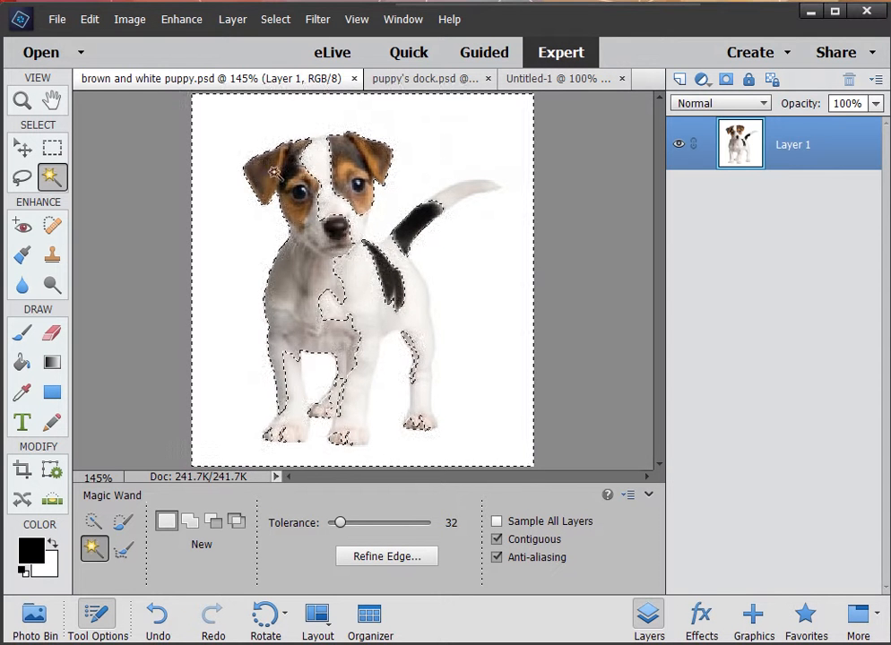
left_click(308, 278)
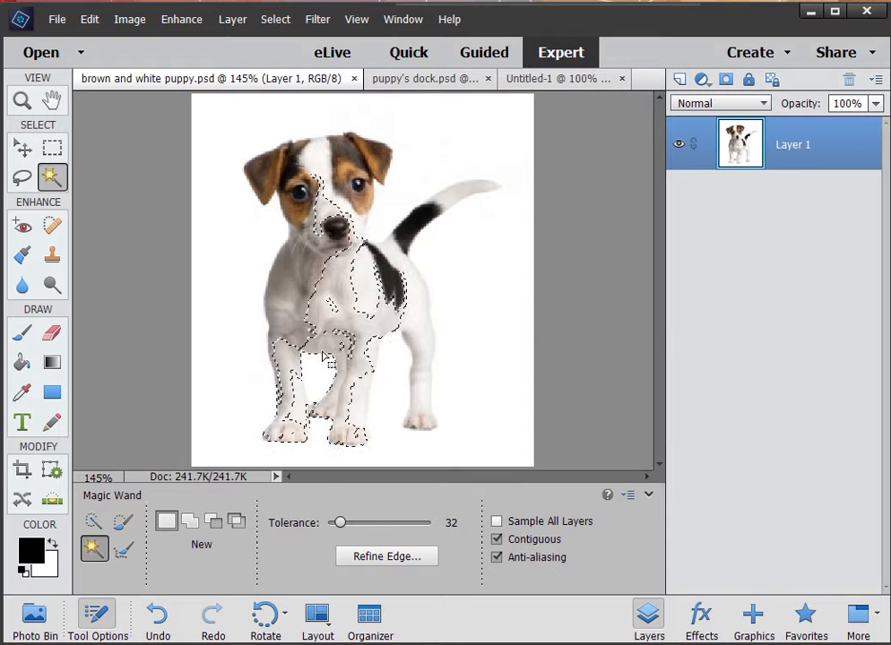
Add the front leg to the selection with an 8 px Selection Brush, and the hind leg, rump and tail base with 18 px.
left_click(123, 522)
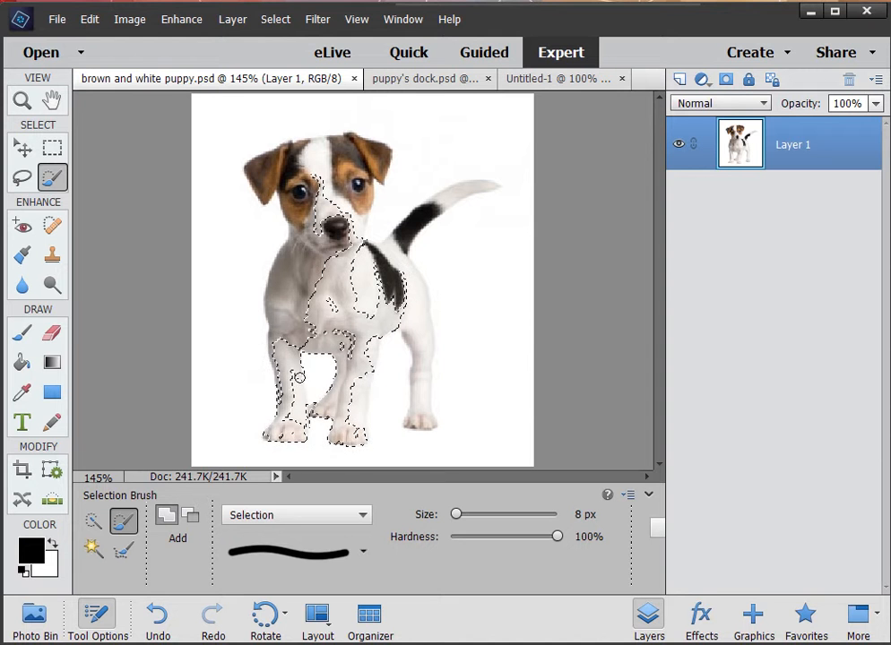
left_click_drag(303, 412, 298, 414)
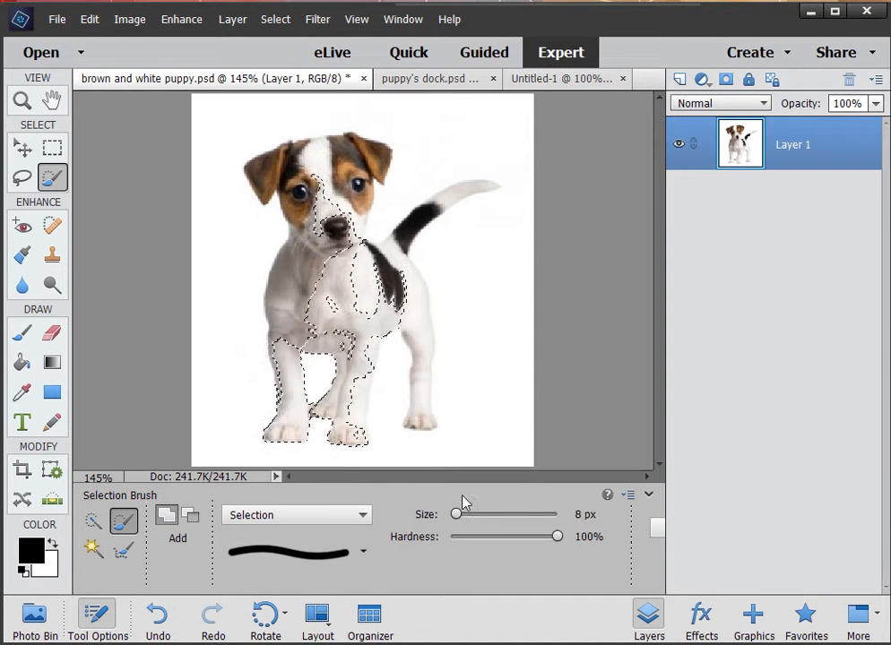
left_click_drag(456, 515, 461, 520)
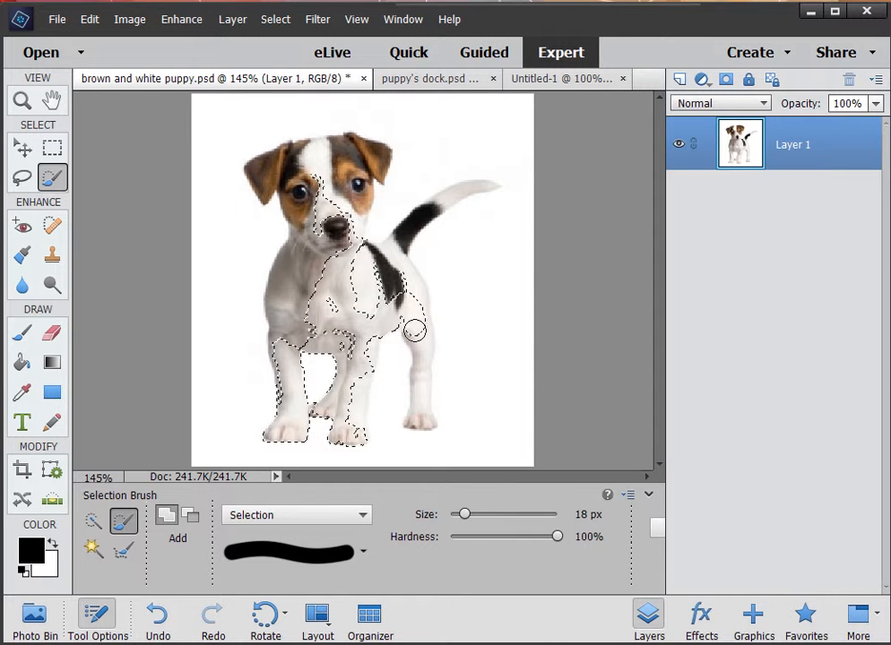
mouse_move(414, 337)
left_mouse_down()
mouse_move(411, 330)
mouse_move(414, 422)
mouse_move(426, 427)
left_mouse_up()
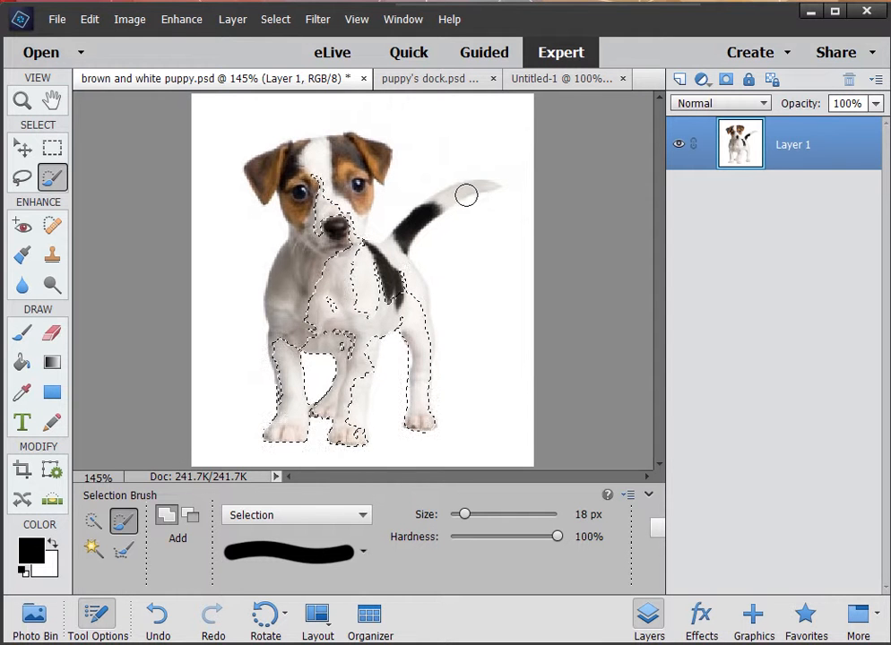
mouse_move(455, 195)
left_mouse_down()
mouse_move(392, 250)
mouse_move(402, 262)
left_mouse_up()
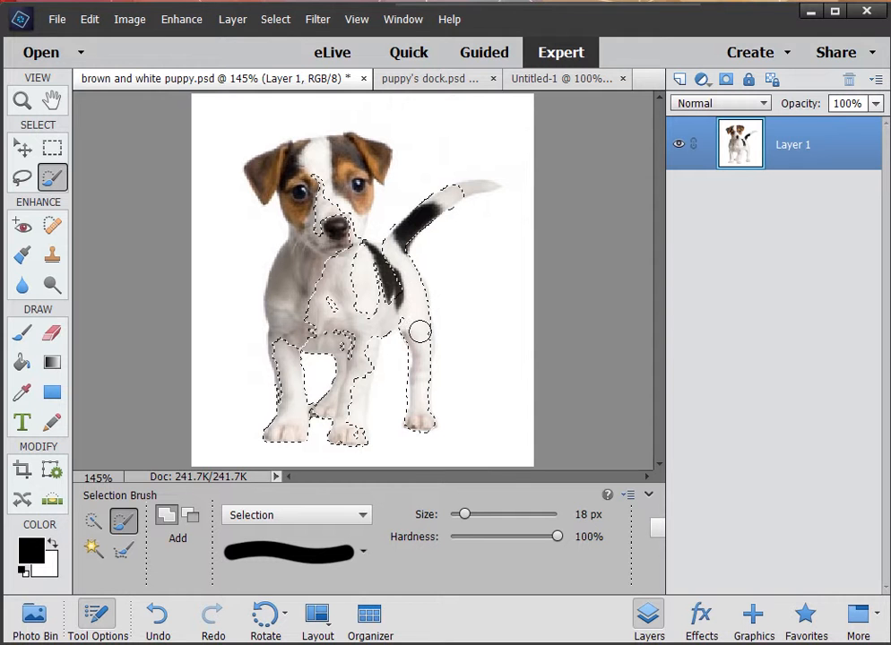
mouse_move(419, 346)
left_mouse_down()
mouse_move(417, 325)
mouse_move(427, 361)
left_mouse_up()
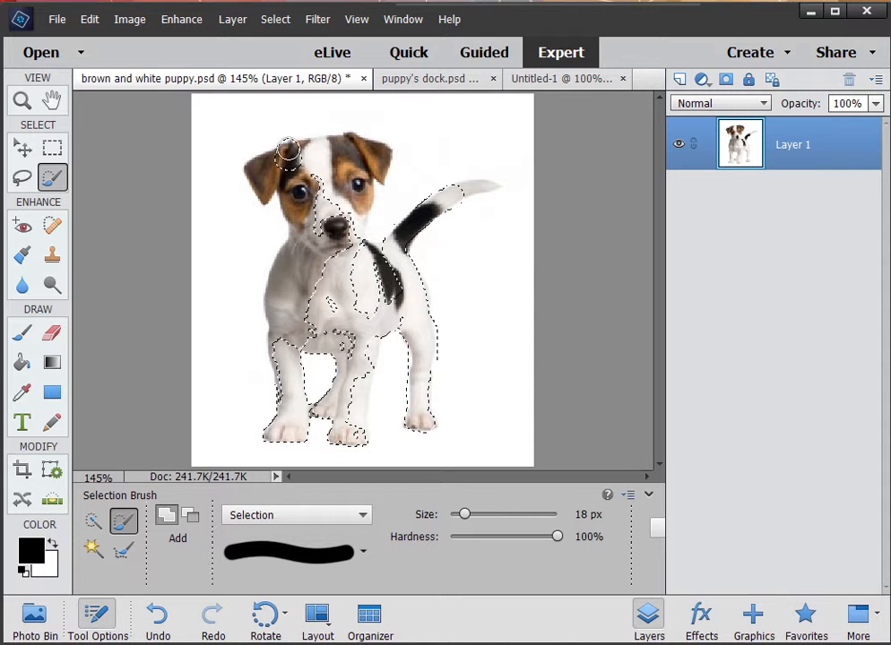
Brush the first ear and outer body edge into the selection at 18 px, and the face and chest at 45 px.
mouse_move(288, 150)
left_mouse_down()
mouse_move(269, 148)
mouse_move(249, 172)
mouse_move(258, 193)
mouse_move(273, 150)
mouse_move(258, 154)
mouse_move(289, 177)
left_mouse_up()
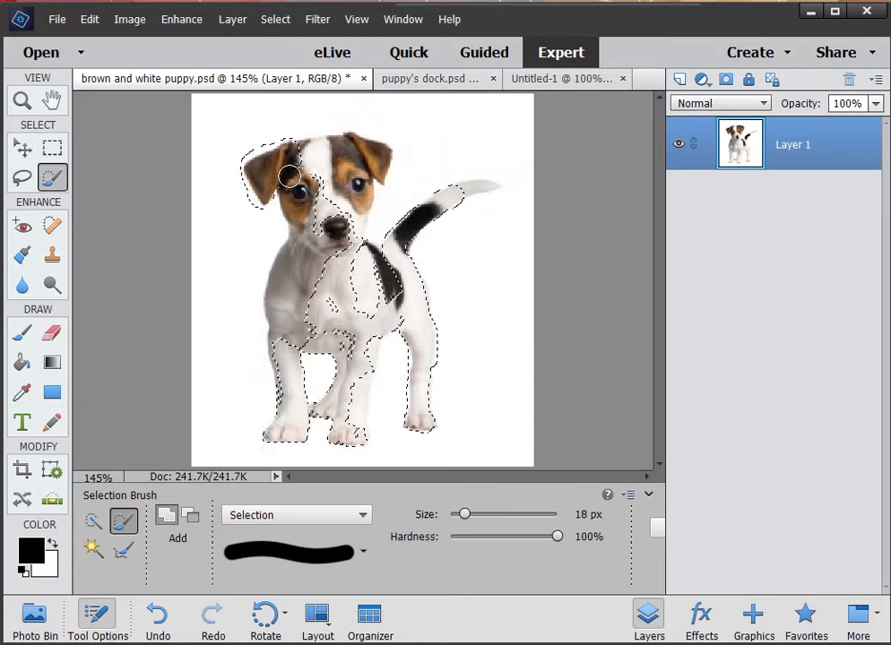
key("ctrl+=")
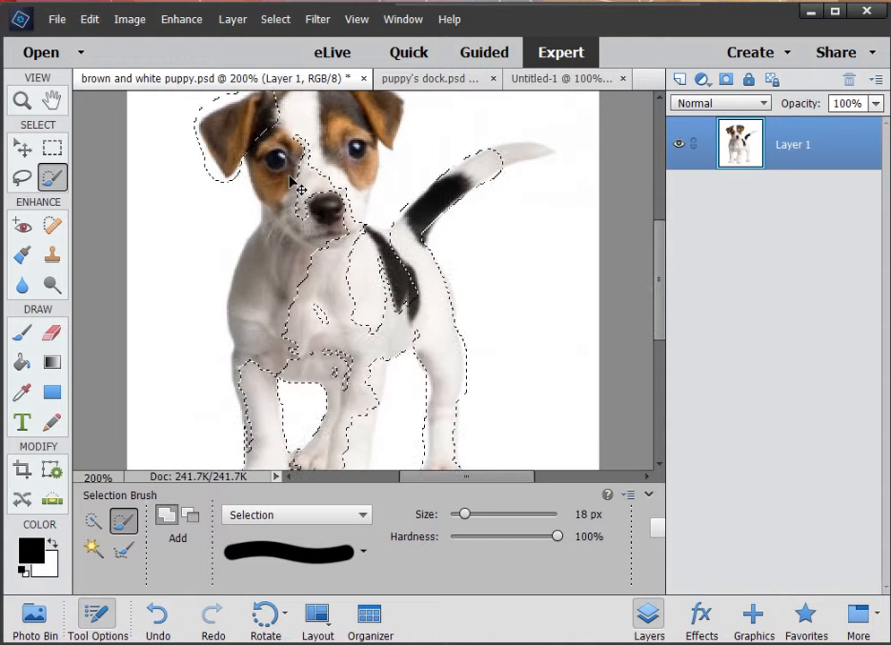
mouse_move(281, 168)
left_mouse_down()
mouse_move(263, 149)
mouse_move(273, 202)
mouse_move(238, 283)
mouse_move(237, 314)
mouse_move(258, 438)
mouse_move(280, 412)
left_mouse_up()
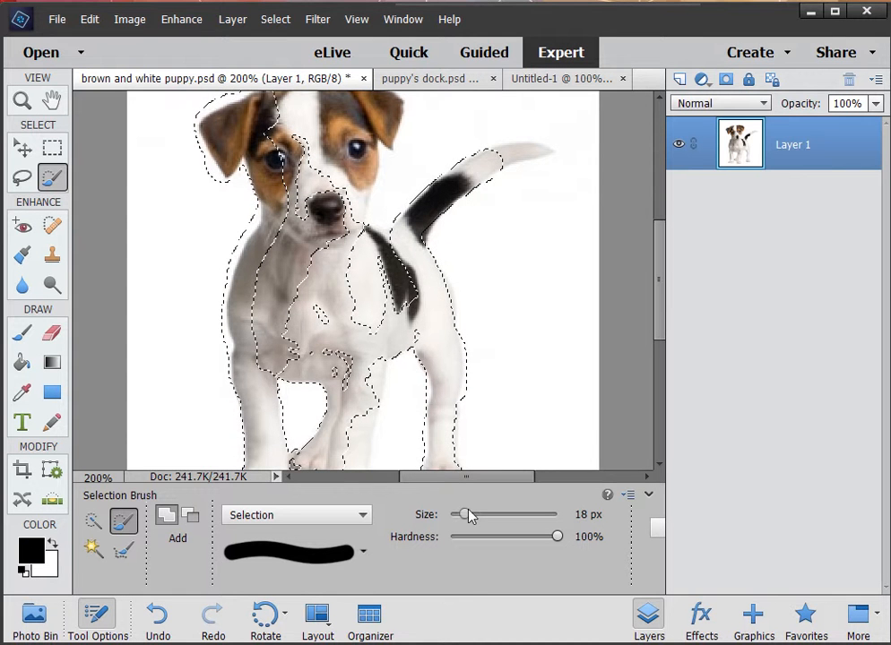
left_click_drag(467, 515, 489, 515)
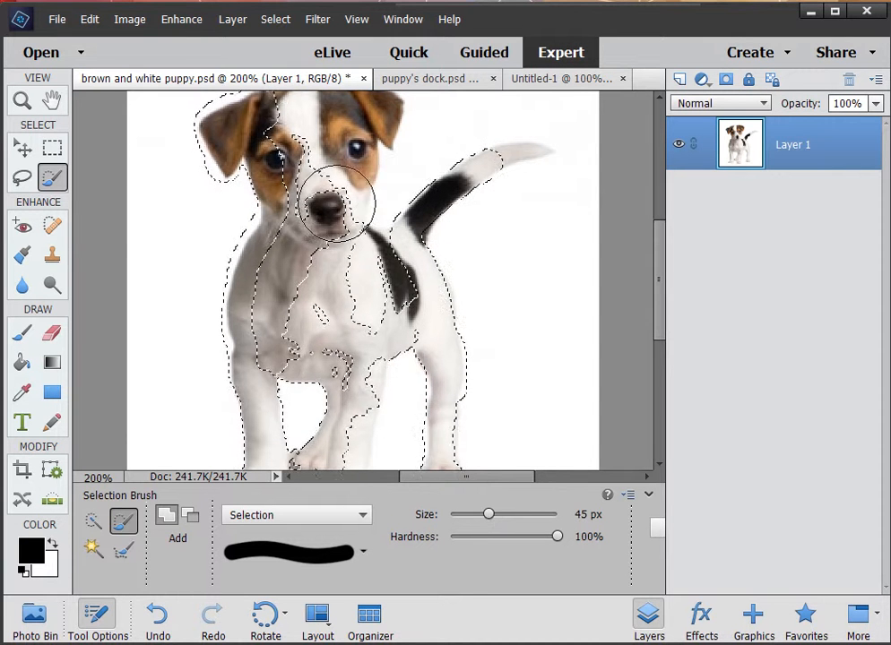
mouse_move(337, 202)
left_mouse_down()
mouse_move(291, 133)
mouse_move(319, 258)
mouse_move(335, 215)
mouse_move(337, 241)
mouse_move(389, 297)
mouse_move(350, 308)
mouse_move(314, 301)
mouse_move(291, 288)
mouse_move(279, 257)
mouse_move(274, 339)
mouse_move(303, 316)
mouse_move(336, 347)
mouse_move(344, 318)
left_mouse_up()
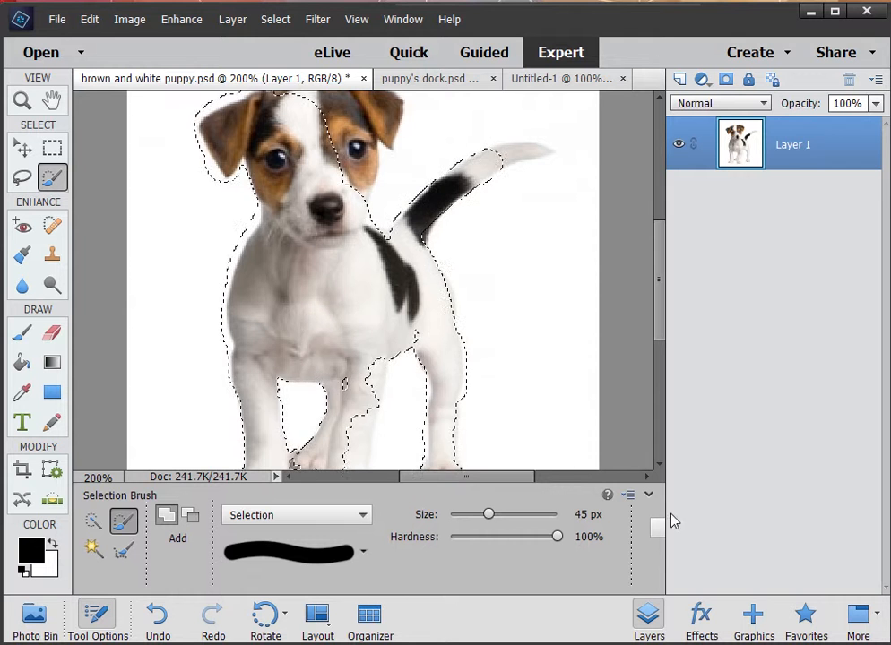
Fill in the other front leg with a 19 px Selection Brush, and the small gaps around the back paw and belly with 14 px.
left_click_drag(489, 514, 465, 514)
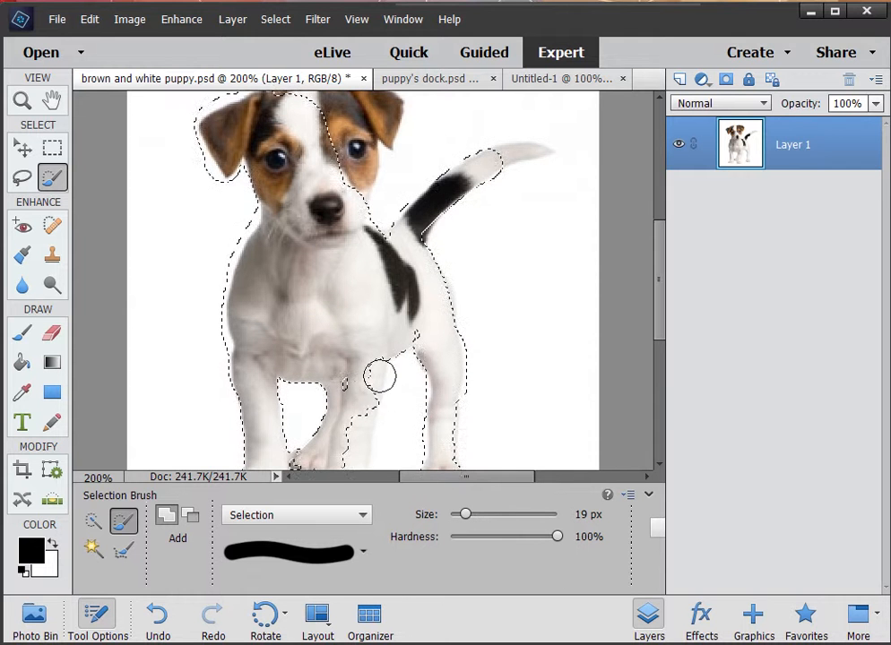
scroll(379, 376, "down", 5)
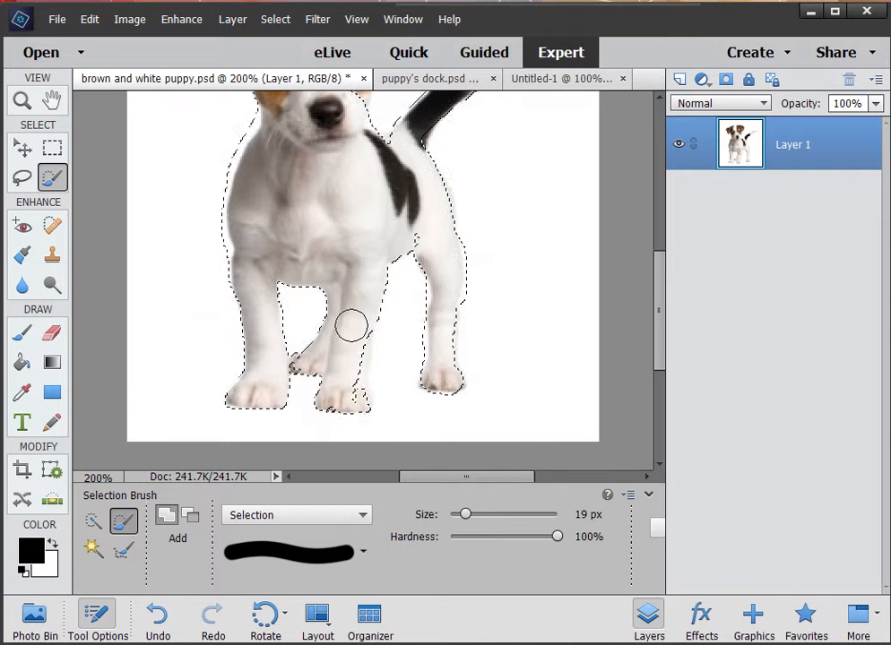
mouse_move(353, 398)
left_mouse_down()
mouse_move(356, 320)
mouse_move(356, 337)
left_mouse_up()
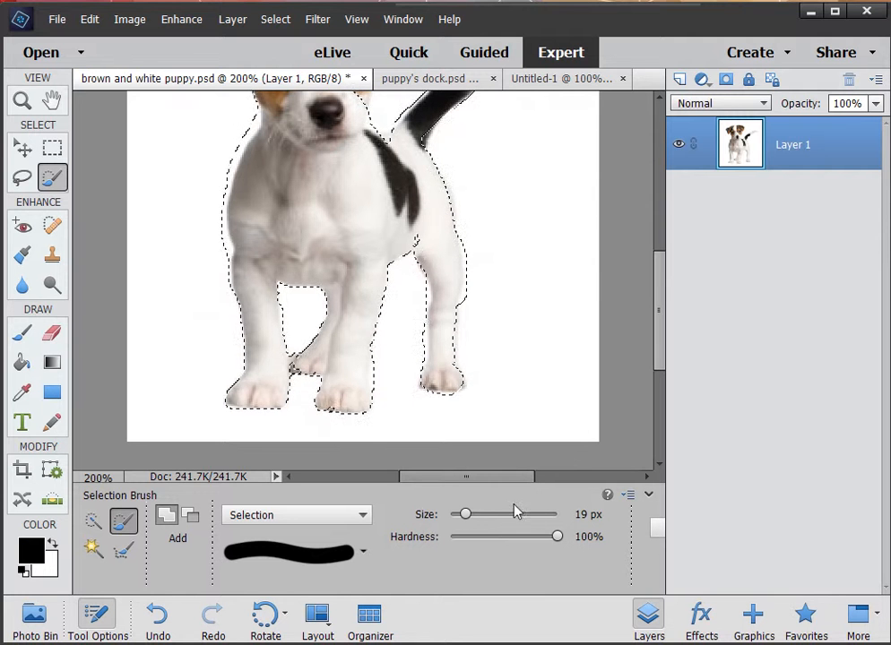
left_click_drag(467, 515, 464, 517)
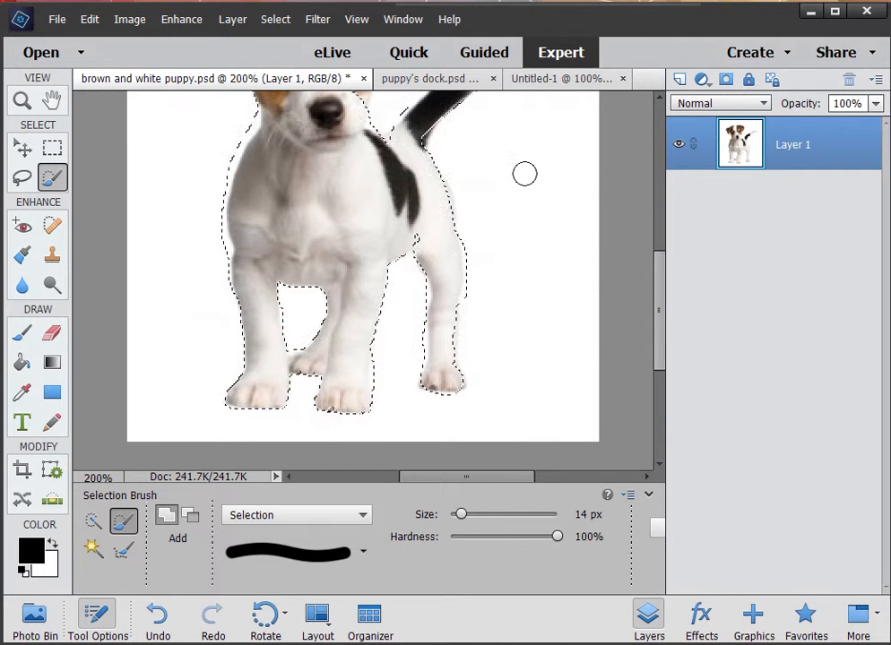
left_click(418, 245)
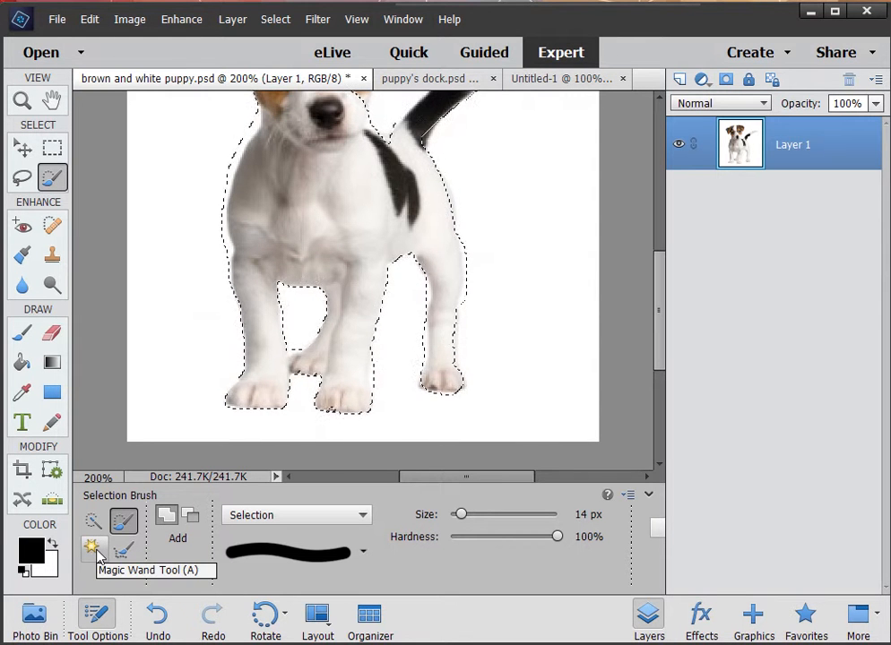
Add the top of the head, the second ear and the remaining eye area to the selection with the 14 px Selection Brush.
scroll(100, 556, "up", 3)
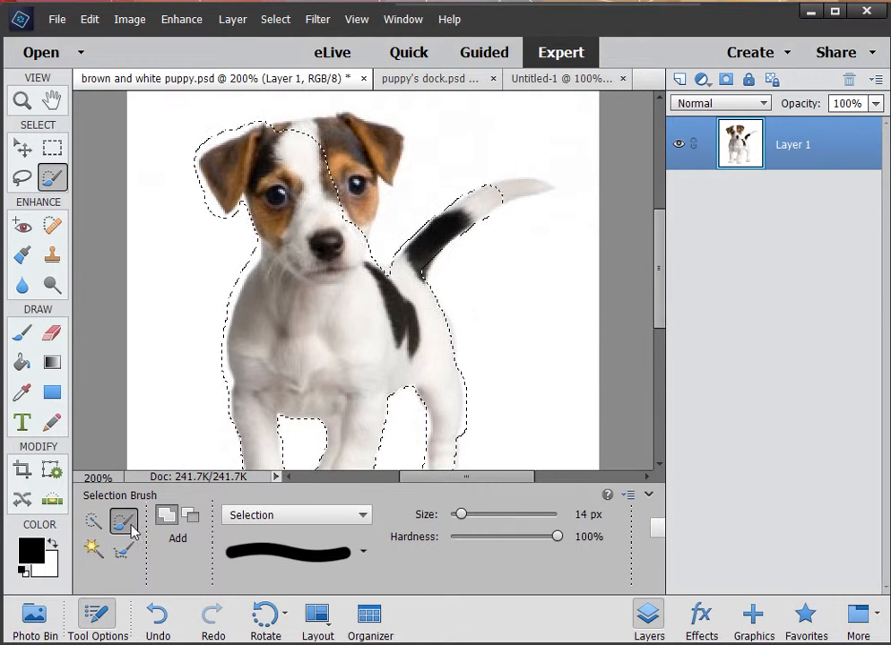
left_click(130, 523)
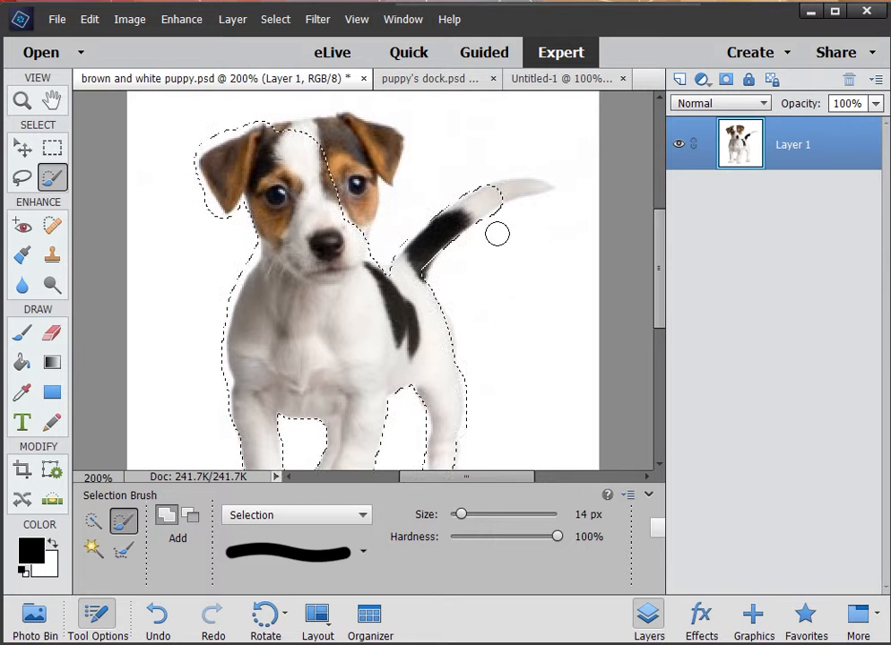
mouse_move(280, 139)
left_mouse_down()
mouse_move(312, 119)
mouse_move(345, 121)
left_mouse_up()
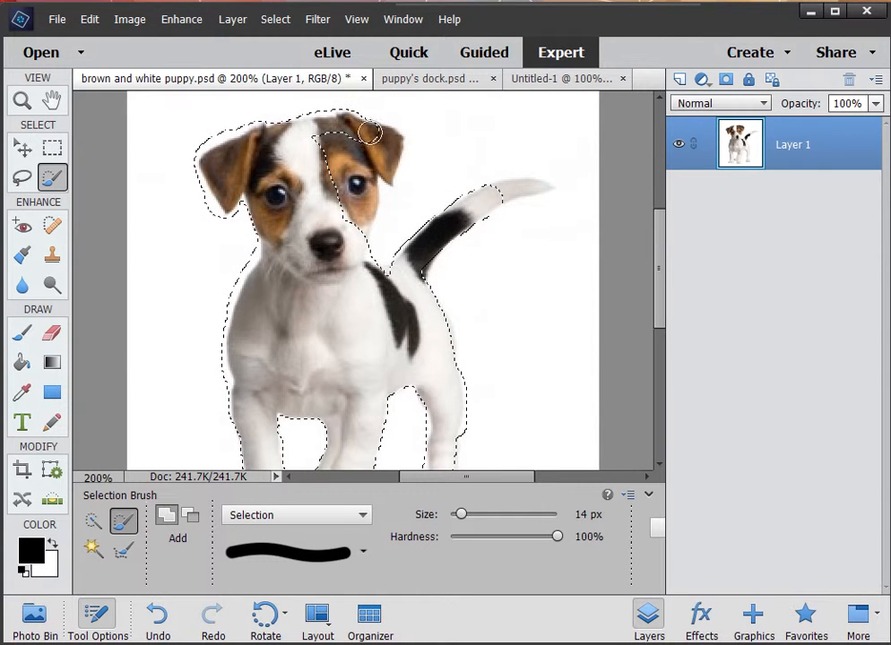
mouse_move(398, 150)
left_mouse_down()
mouse_move(389, 179)
mouse_move(371, 190)
mouse_move(364, 227)
mouse_move(338, 190)
mouse_move(345, 133)
left_mouse_up()
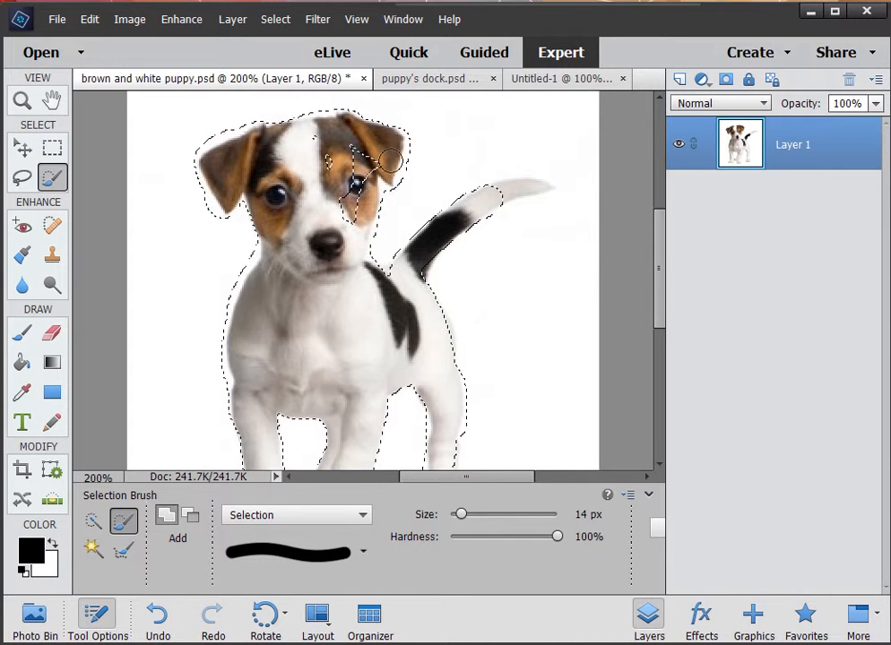
mouse_move(389, 161)
left_mouse_down()
mouse_move(347, 231)
mouse_move(340, 182)
mouse_move(349, 148)
left_mouse_up()
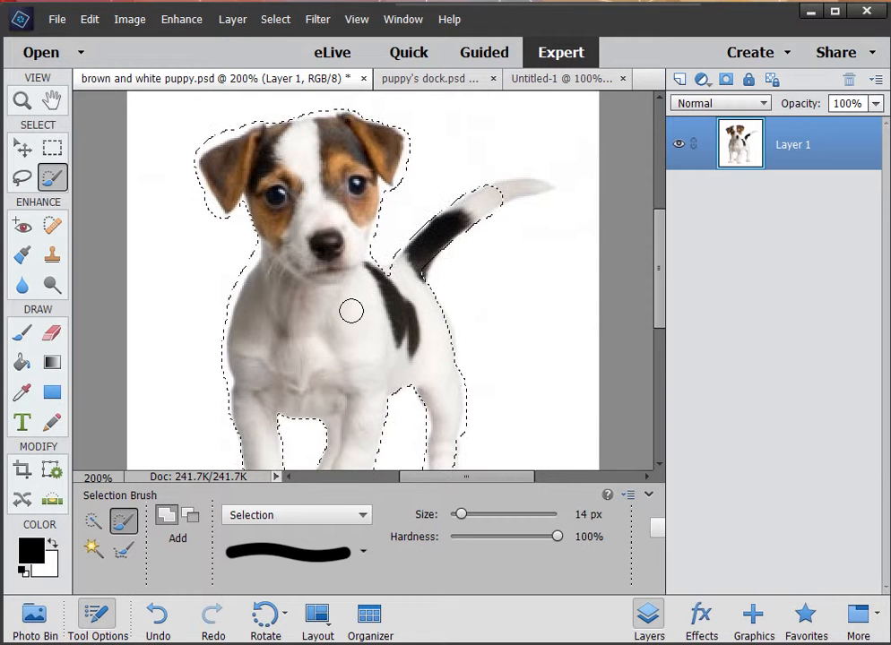
scroll(350, 310, "down", 5)
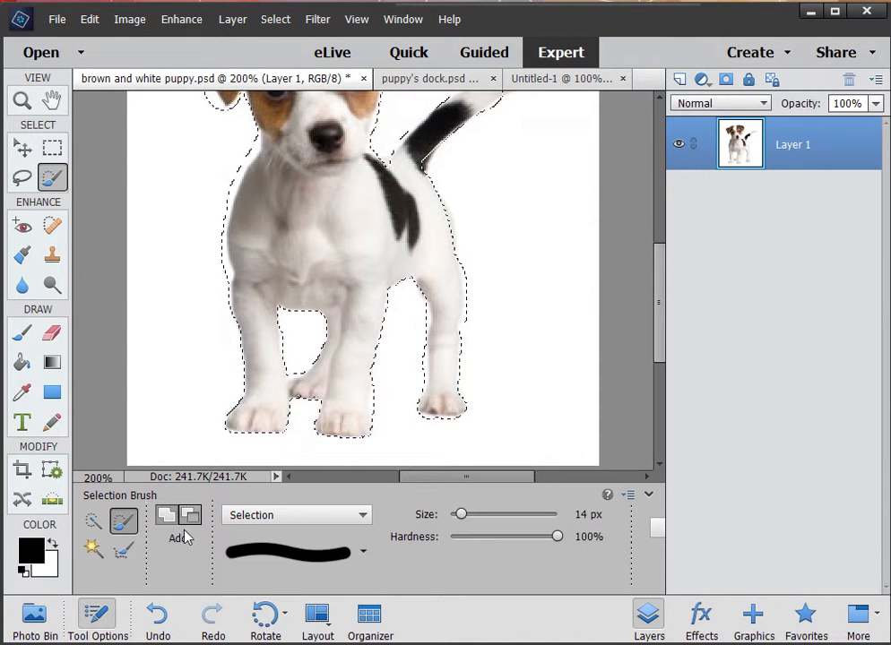
Add the rest of the tail out to its tip to the selection with a 7 px Selection Brush.
scroll(377, 359, "up", 3)
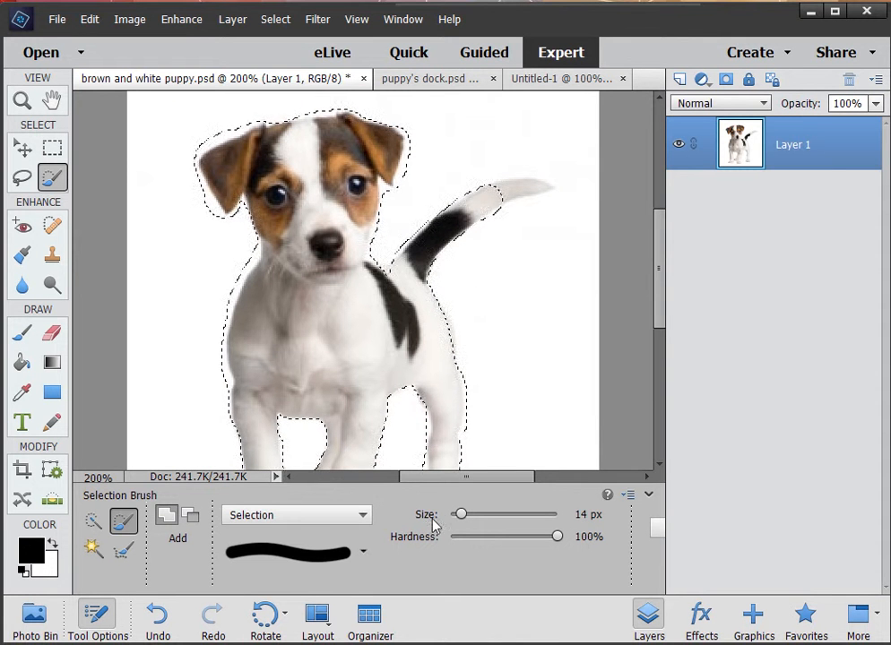
left_click_drag(461, 514, 455, 518)
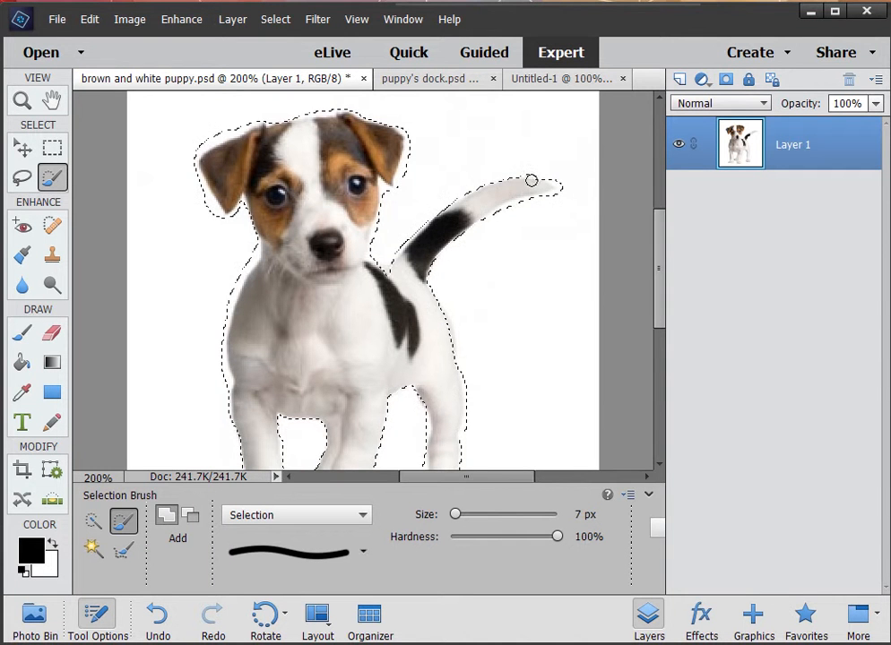
scroll(434, 249, "down", 1)
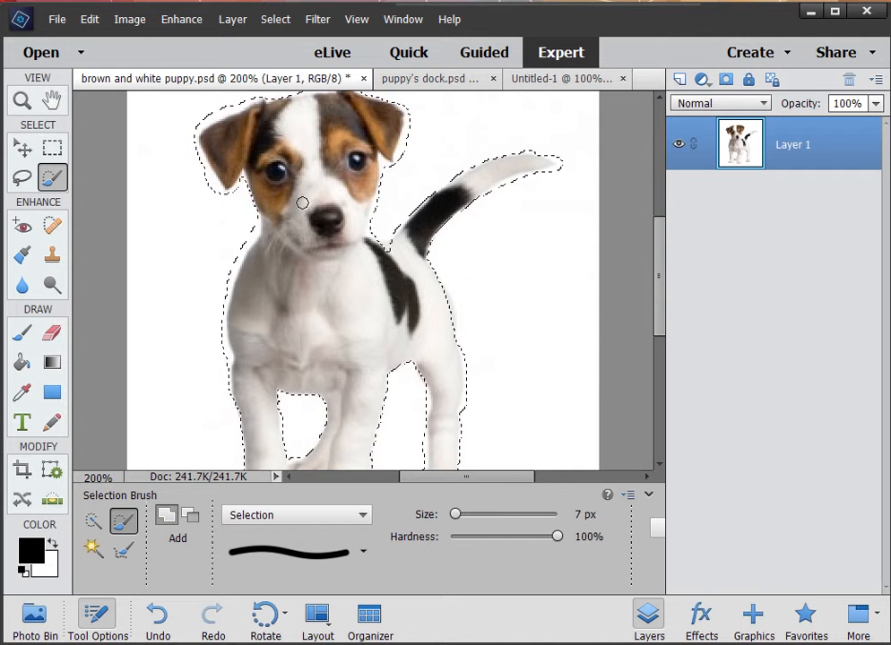
Subtract the excess white background along the outer shoulder and around the first ear with the 7 px Selection Brush.
scroll(304, 241, "down", 1)
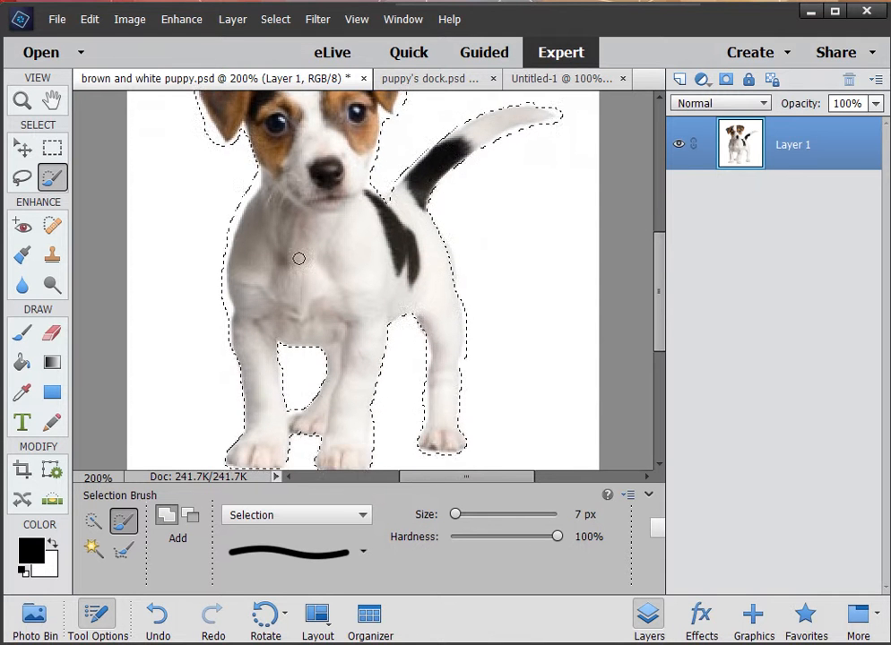
scroll(225, 461, "down", 1)
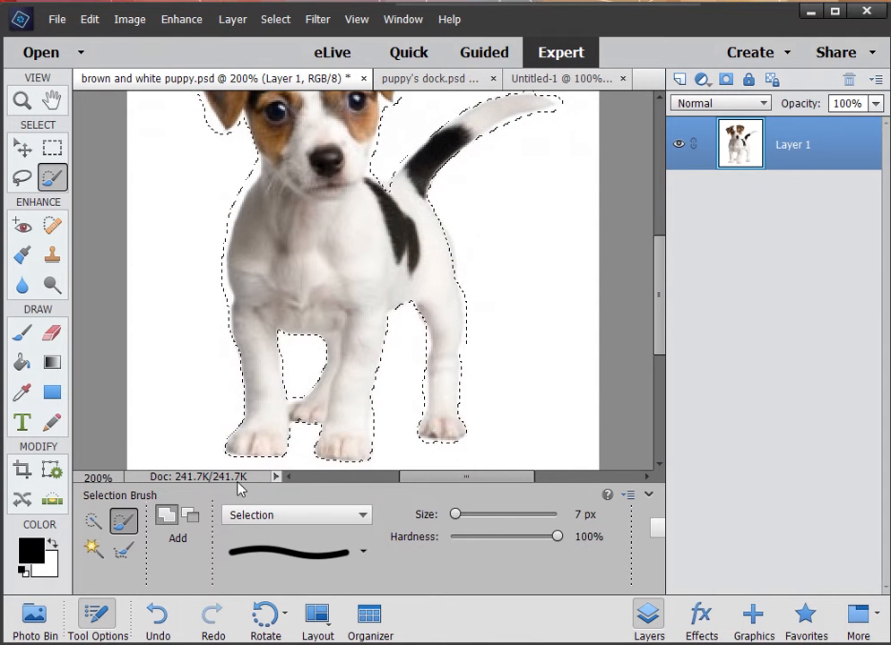
left_click(191, 523)
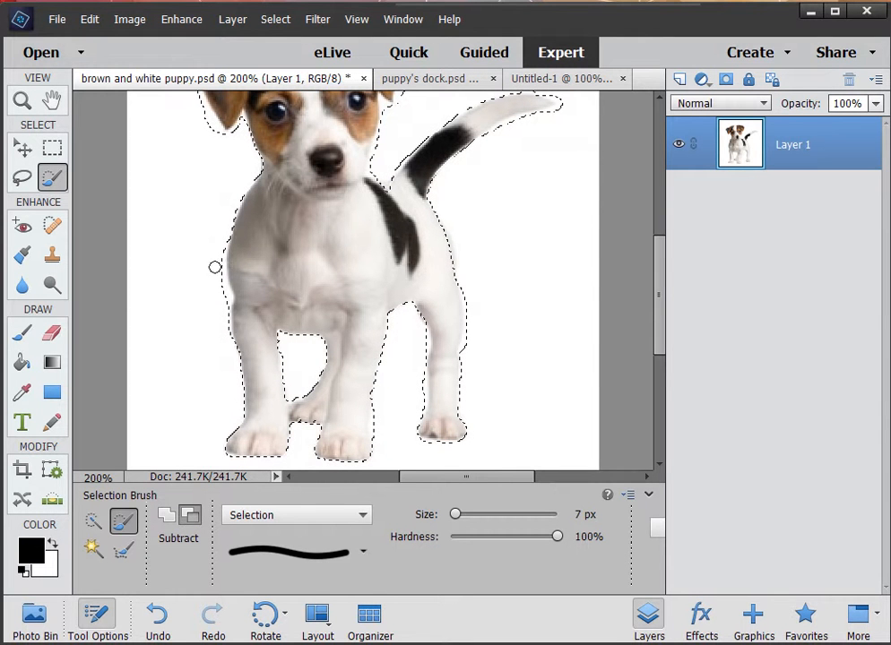
scroll(269, 278, "up", 2)
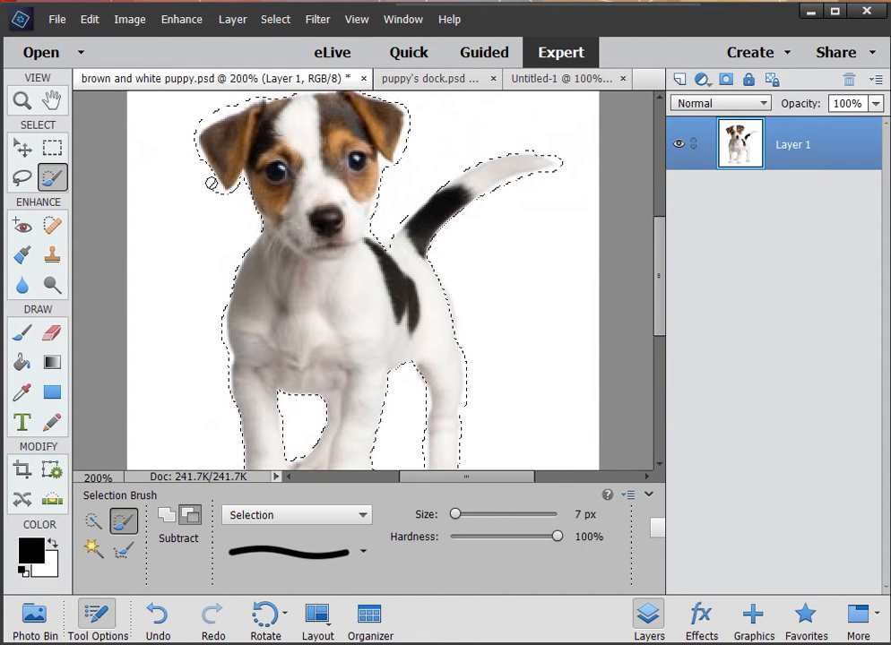
scroll(251, 161, "up", 2)
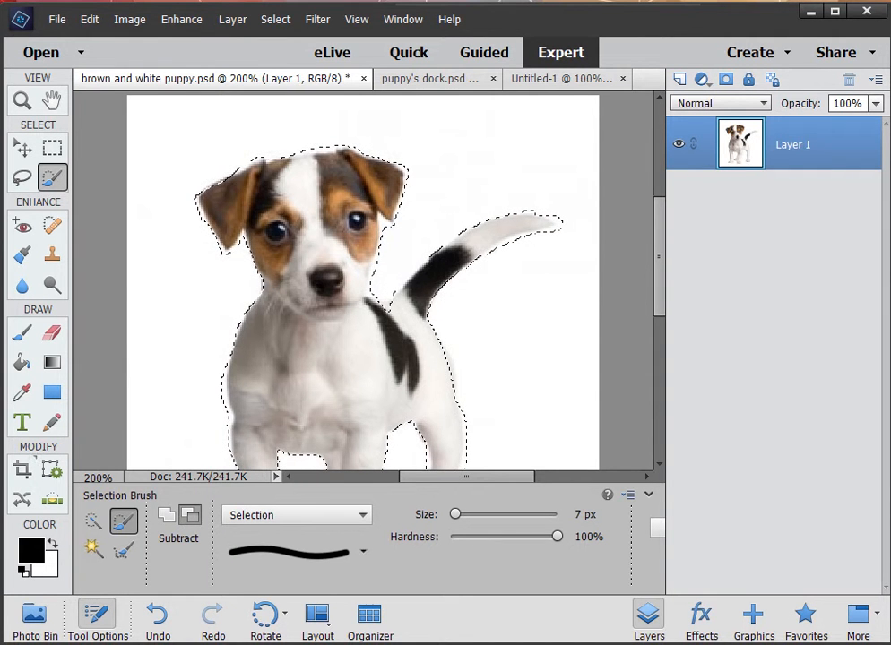
Rework the selection edge between the neck and tail base at 1600% zoom, adding and subtracting pixels with the 7 px Selection Brush.
left_click(165, 515)
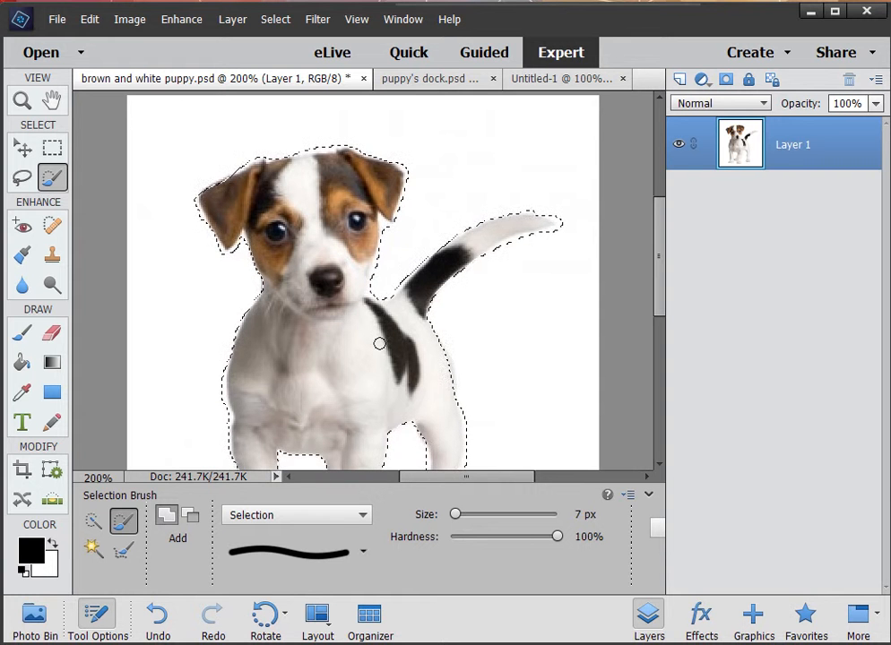
key("ctrl+equal")
key("ctrl+equal")
key("ctrl+equal")
key("ctrl+equal")
key("ctrl+equal")
key("ctrl+equal")
key("ctrl+equal")
key("ctrl+equal")
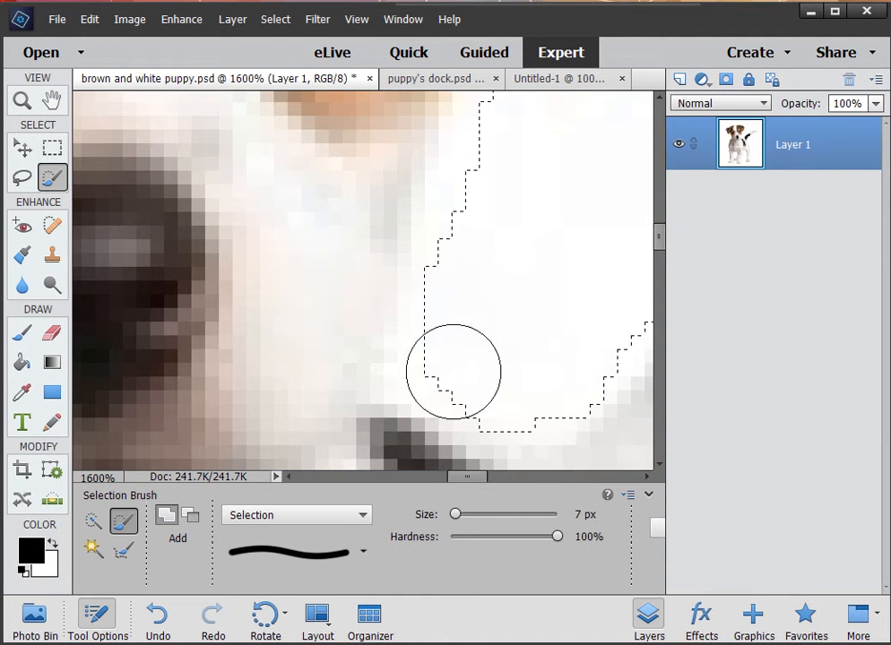
mouse_move(456, 345)
left_mouse_down()
mouse_move(449, 354)
mouse_move(510, 393)
left_mouse_up()
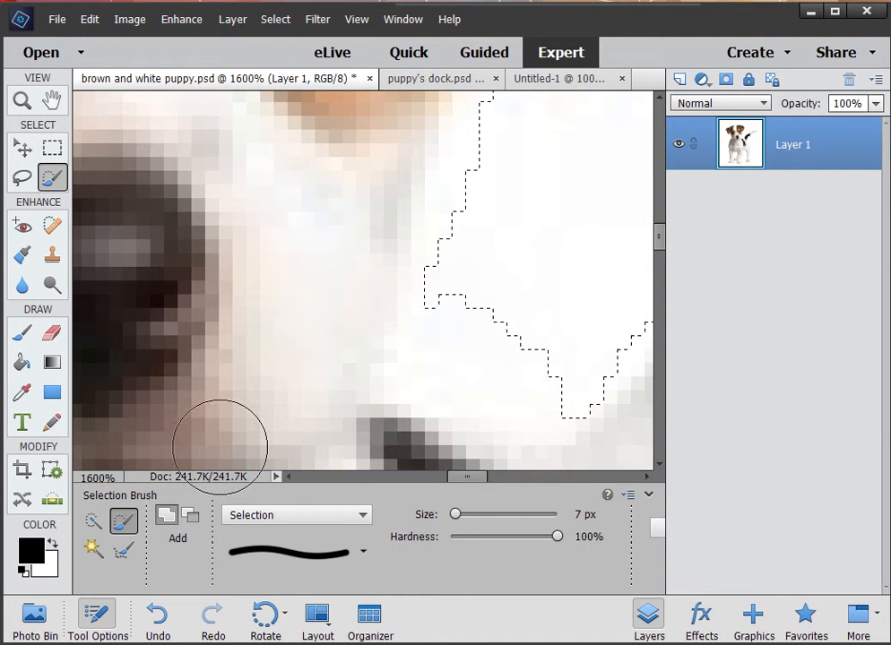
left_click(189, 514)
mouse_move(481, 299)
left_mouse_down()
mouse_move(442, 357)
mouse_move(497, 341)
mouse_move(517, 370)
left_mouse_up()
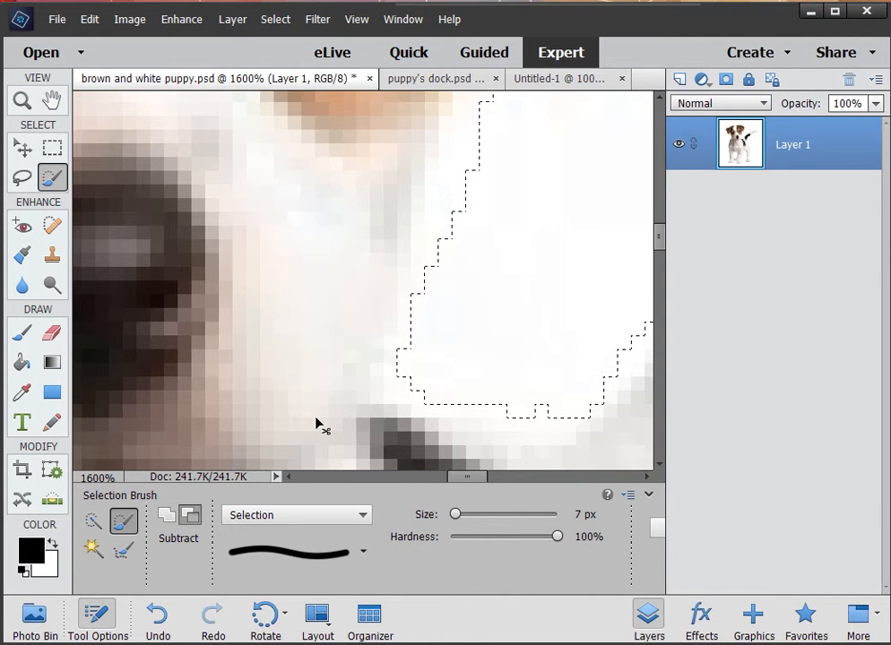
Return to 200% zoom and examine the selection outline around the whole puppy, from the ears to the paws.
key("ctrl+minus")
key("ctrl+minus")
key("ctrl+minus")
key("ctrl+minus")
key("ctrl+minus")
key("ctrl+minus")
key("ctrl+minus")
key("ctrl+minus")
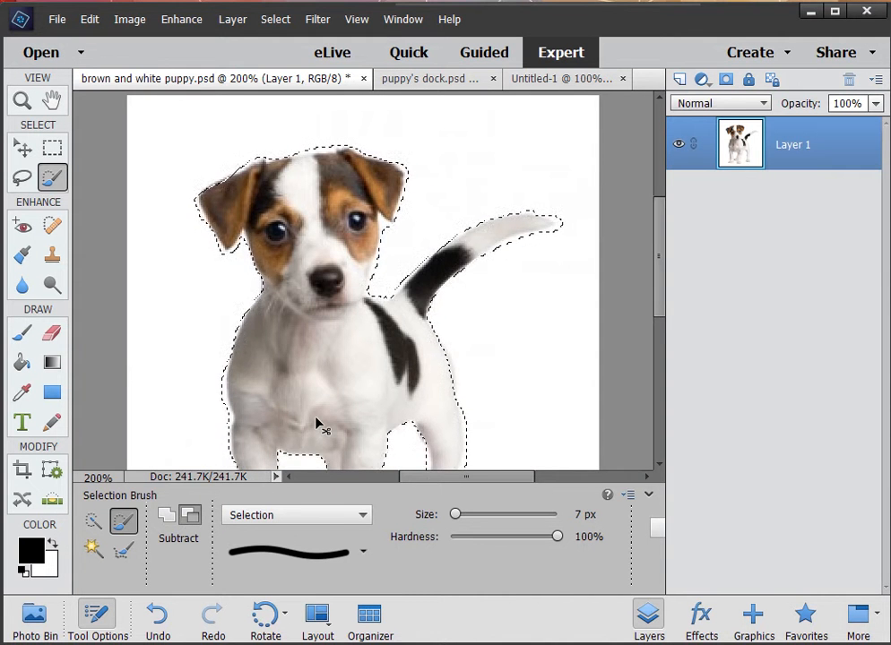
key("ctrl+minus")
key("ctrl+plus")
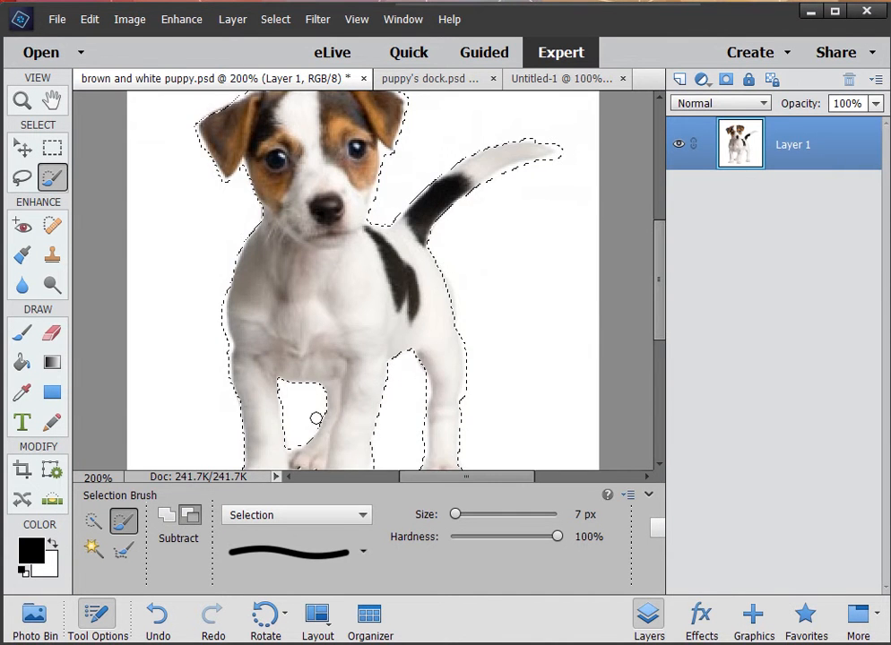
scroll(316, 418, "up", 2)
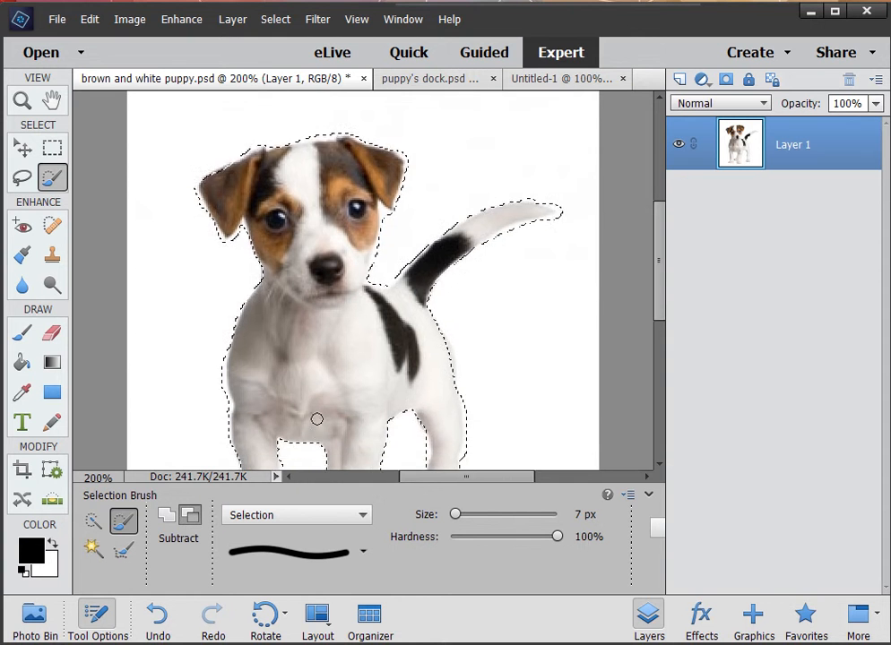
scroll(316, 419, "down", 3)
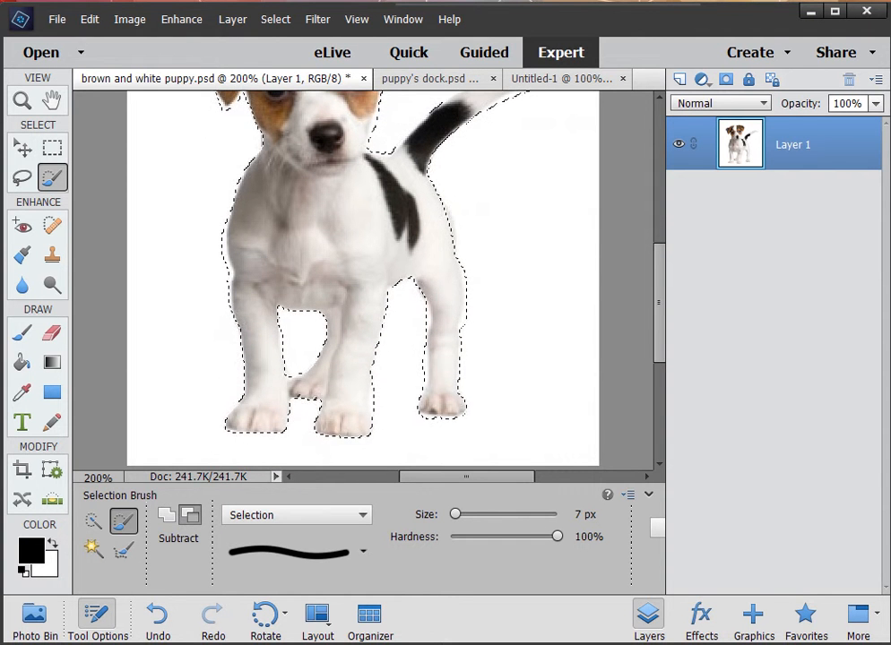
scroll(294, 338, "up", 3)
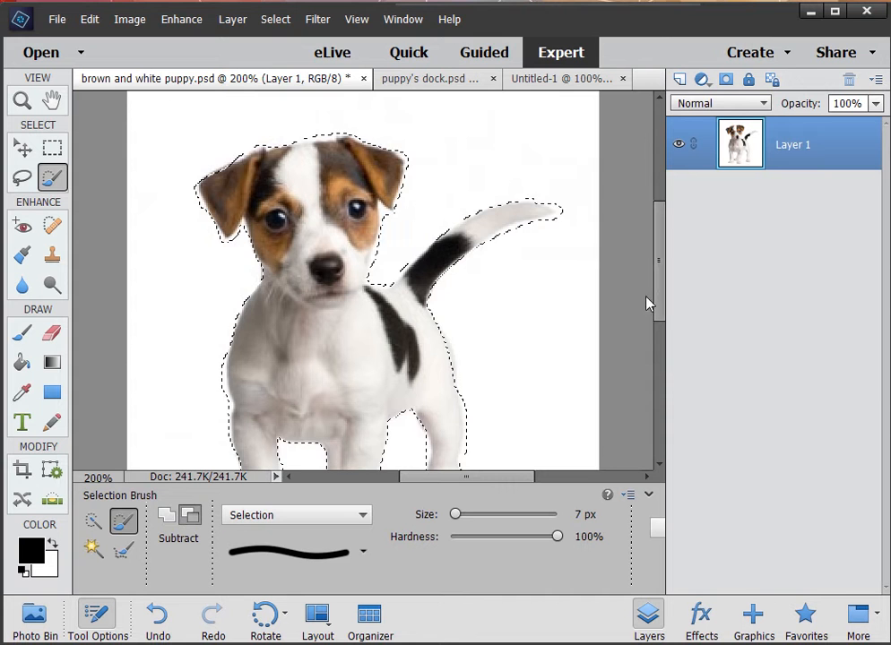
Switch to the Refine Selection Brush, set its overlay colour to blue and show the available view modes.
left_click(123, 549)
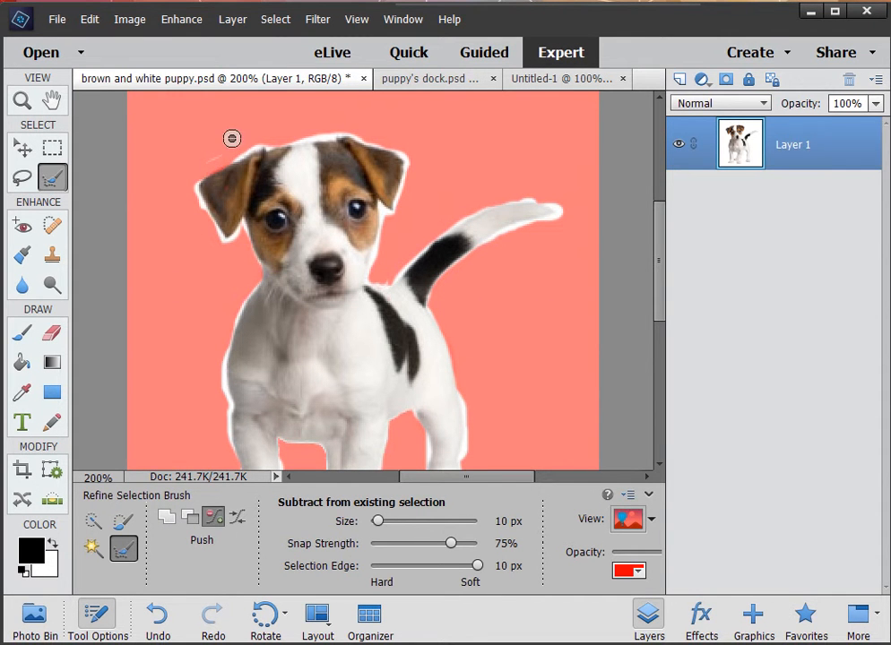
left_click(639, 574)
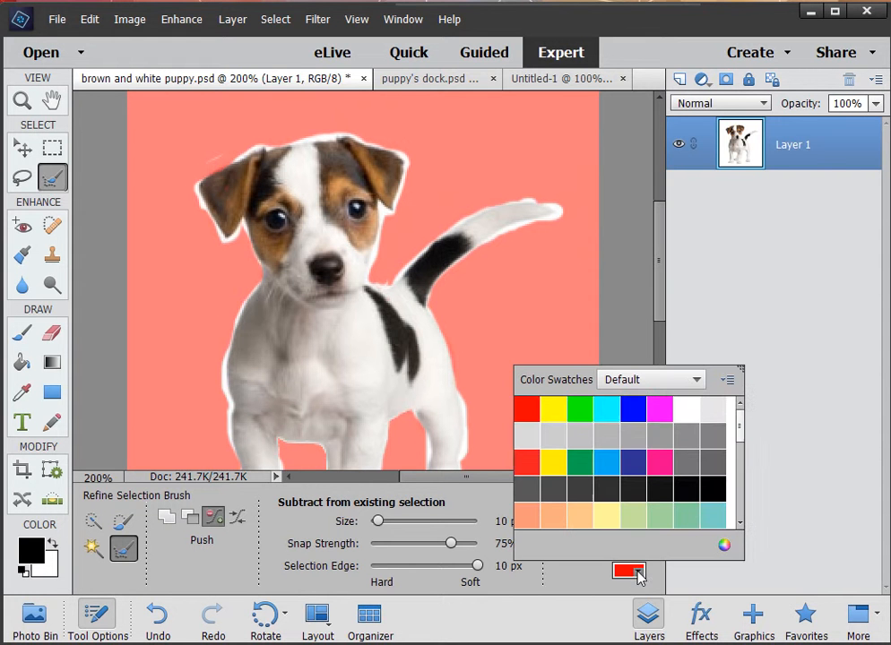
left_click(715, 515)
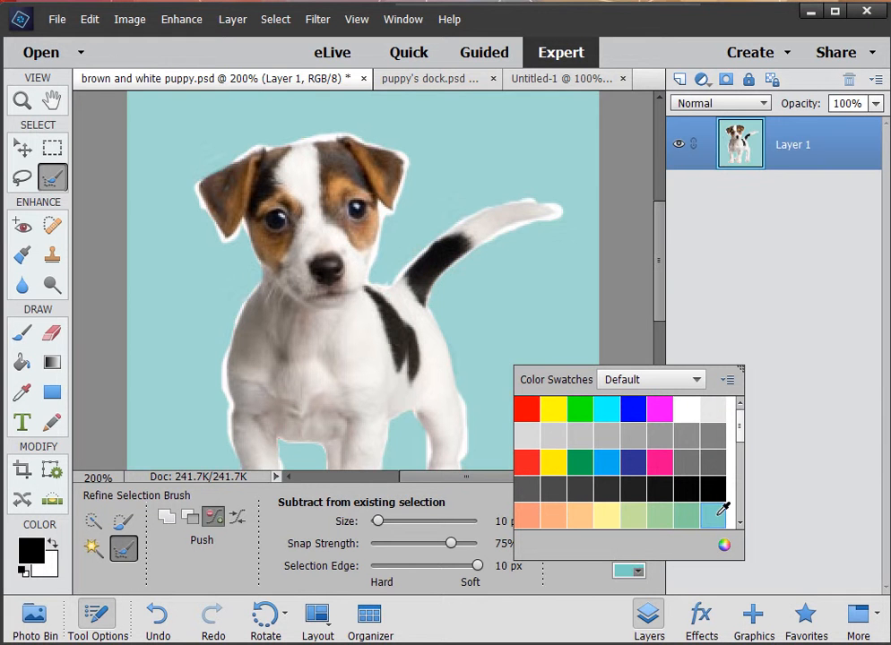
left_click(617, 409)
left_click(632, 411)
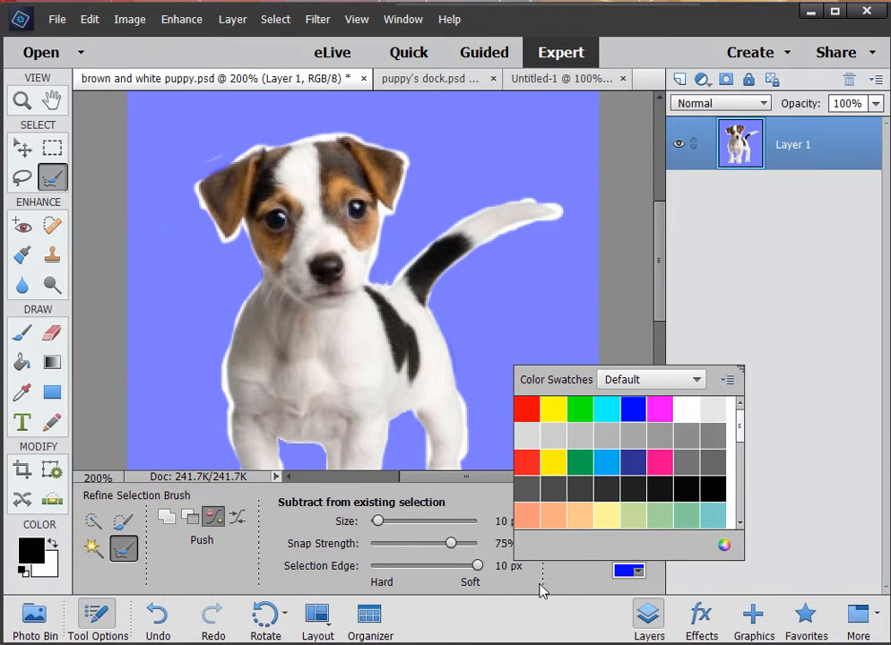
left_click(576, 583)
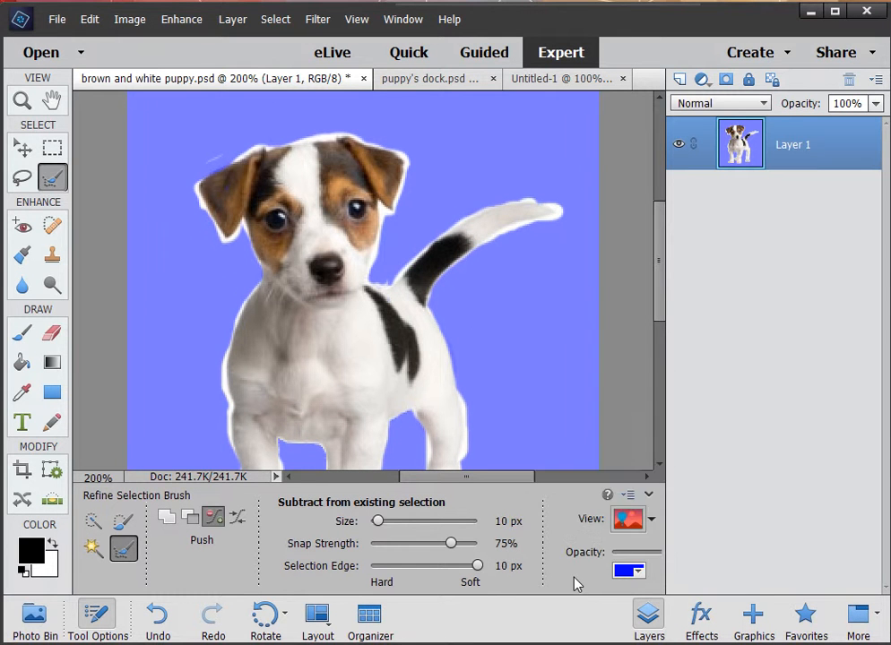
left_click(651, 522)
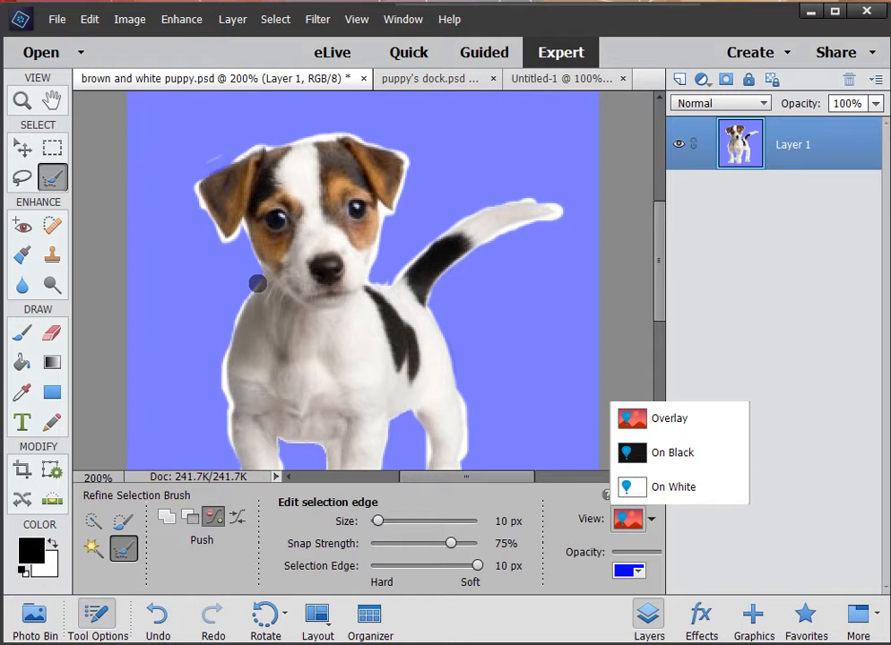
Push the selection edge tight against the outer shoulder, chest and outer front leg with the 10 px Refine Selection Brush.
left_click_drag(258, 284, 241, 311)
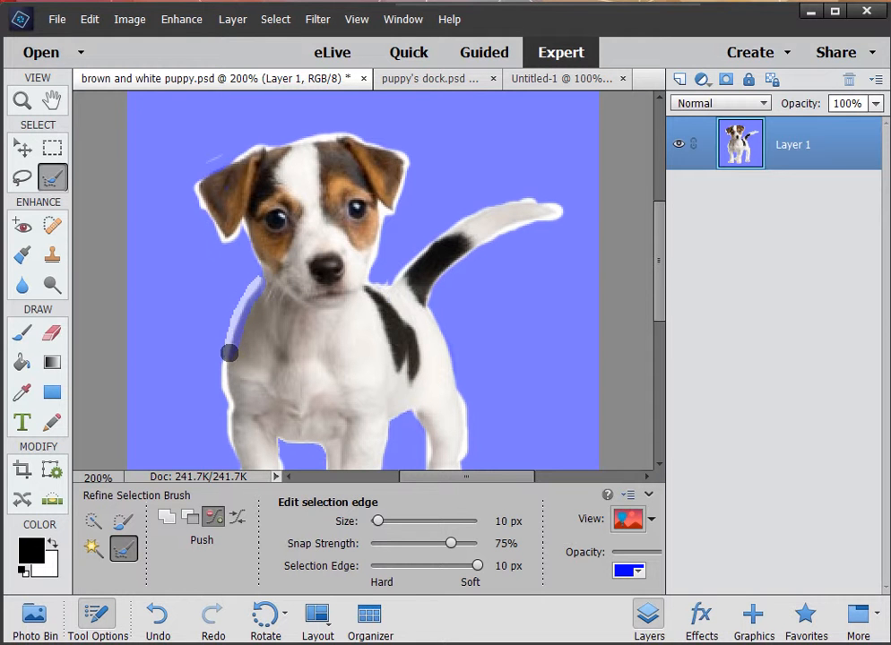
left_click_drag(229, 411, 237, 461)
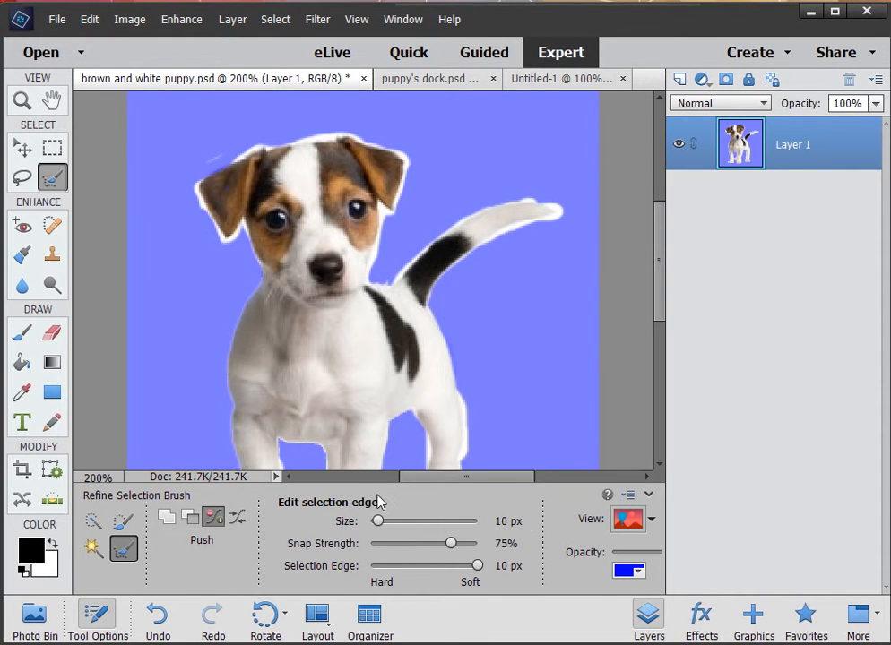
scroll(334, 449, "down", 3)
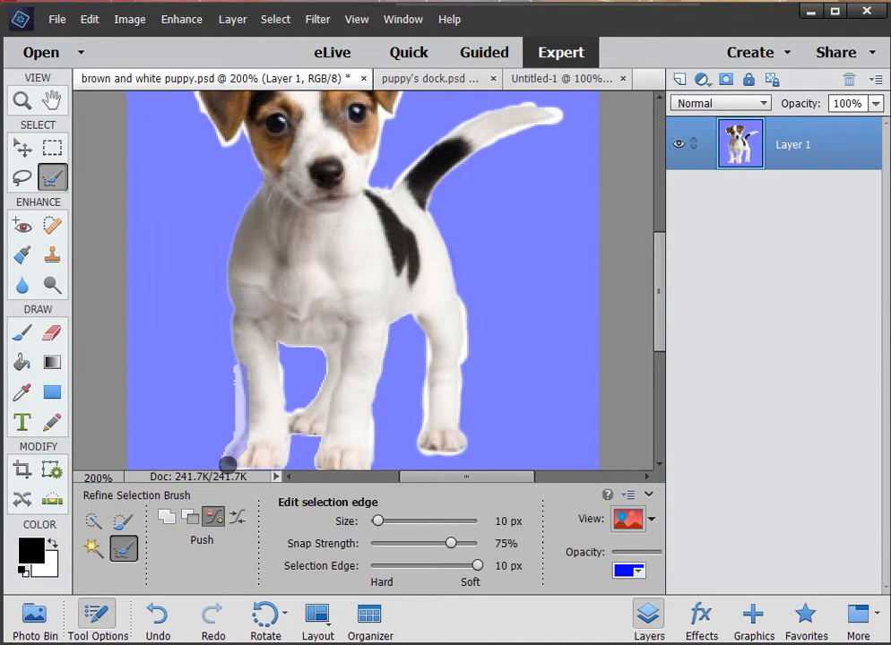
left_click_drag(227, 463, 230, 461)
Push the selection edge in between the front legs, under the belly and around the hind leg with the Refine Selection Brush.
mouse_move(274, 342)
left_mouse_down()
mouse_move(289, 412)
mouse_move(318, 389)
mouse_move(327, 365)
mouse_move(315, 345)
mouse_move(284, 346)
left_mouse_up()
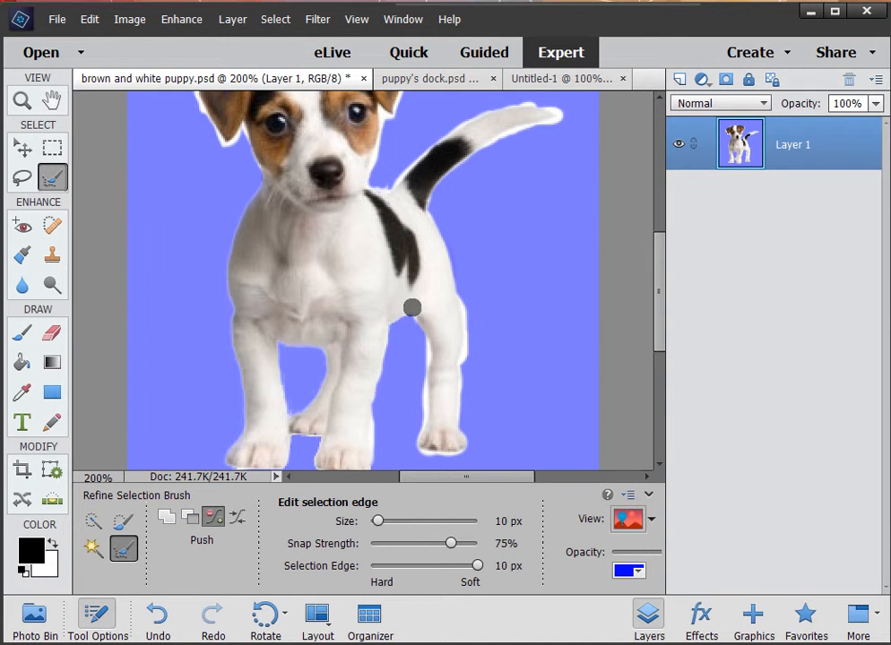
mouse_move(412, 313)
left_mouse_down()
mouse_move(394, 322)
mouse_move(372, 414)
mouse_move(377, 444)
mouse_move(380, 434)
left_mouse_up()
mouse_move(410, 311)
left_mouse_down()
mouse_move(423, 334)
mouse_move(421, 436)
mouse_move(460, 457)
mouse_move(455, 363)
mouse_move(467, 328)
mouse_move(459, 294)
mouse_move(463, 342)
left_mouse_up()
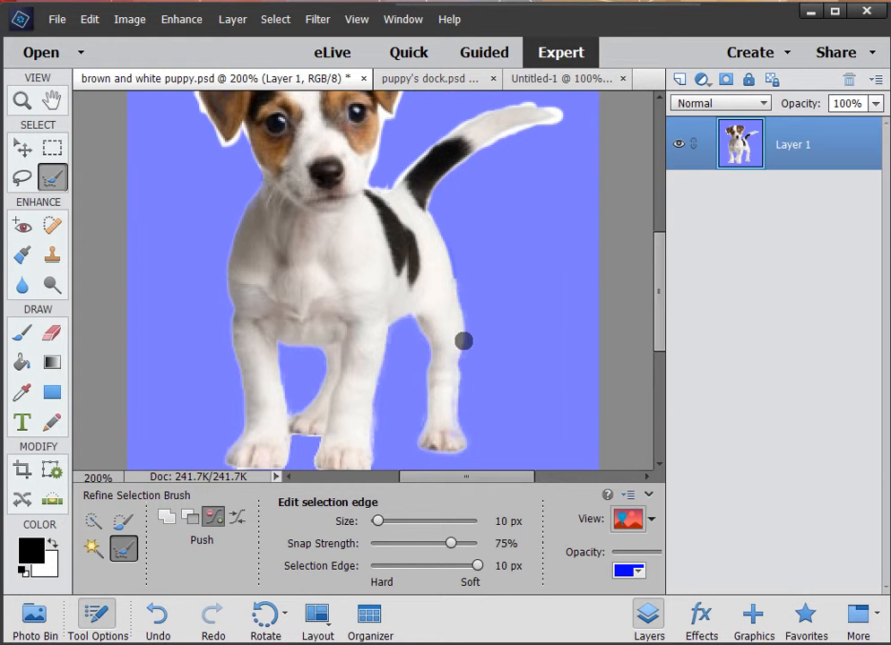
Refine the selection edge beneath both front paws and the back paw between them, removing the white fringe.
scroll(481, 387, "down", 3)
scroll(483, 388, "down", 1)
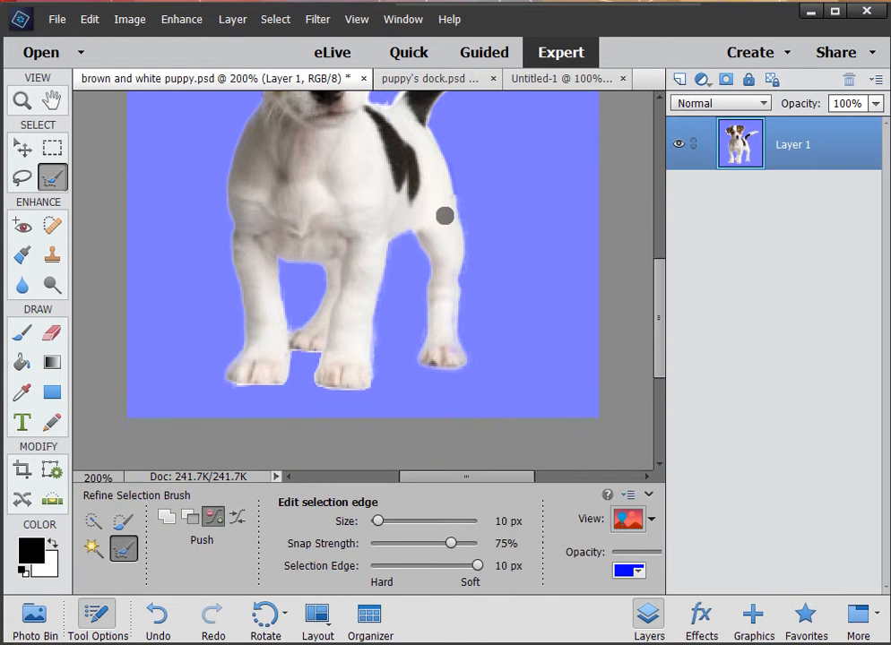
mouse_move(378, 333)
left_mouse_down()
mouse_move(376, 376)
mouse_move(347, 395)
mouse_move(313, 390)
mouse_move(289, 368)
mouse_move(280, 388)
mouse_move(227, 383)
left_mouse_up()
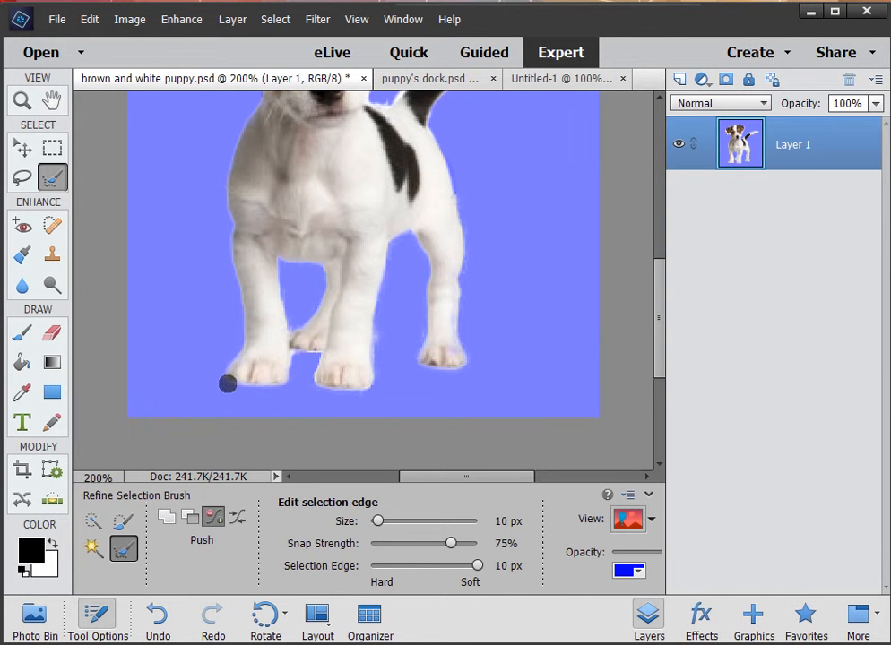
scroll(313, 419, "up", 1)
mouse_move(293, 367)
left_mouse_down()
mouse_move(289, 386)
mouse_move(321, 364)
left_mouse_up()
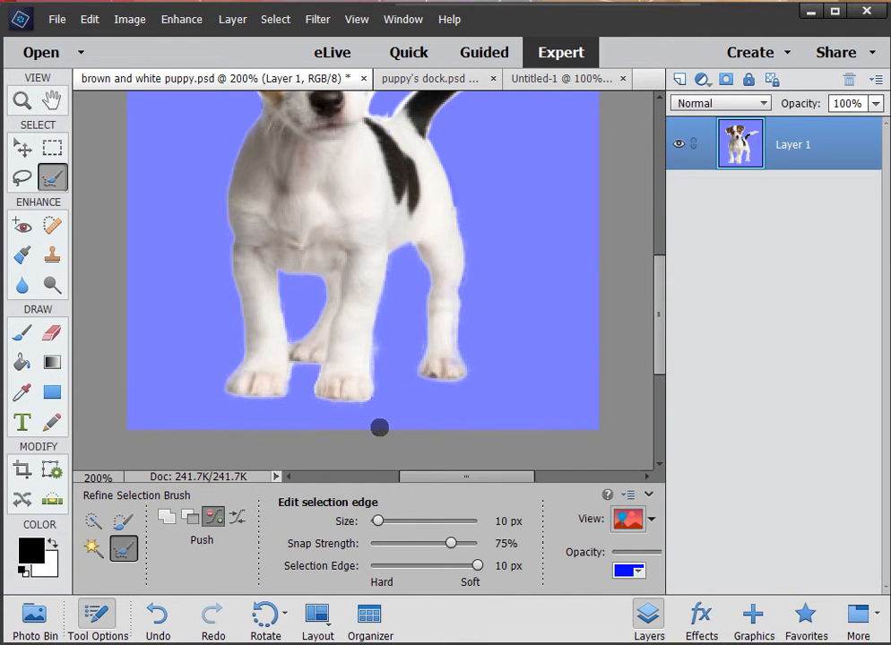
Refine the selection edge along the neck, both sides of the tail and the rump with the 10 px Refine Selection Brush.
scroll(380, 427, "up", 5)
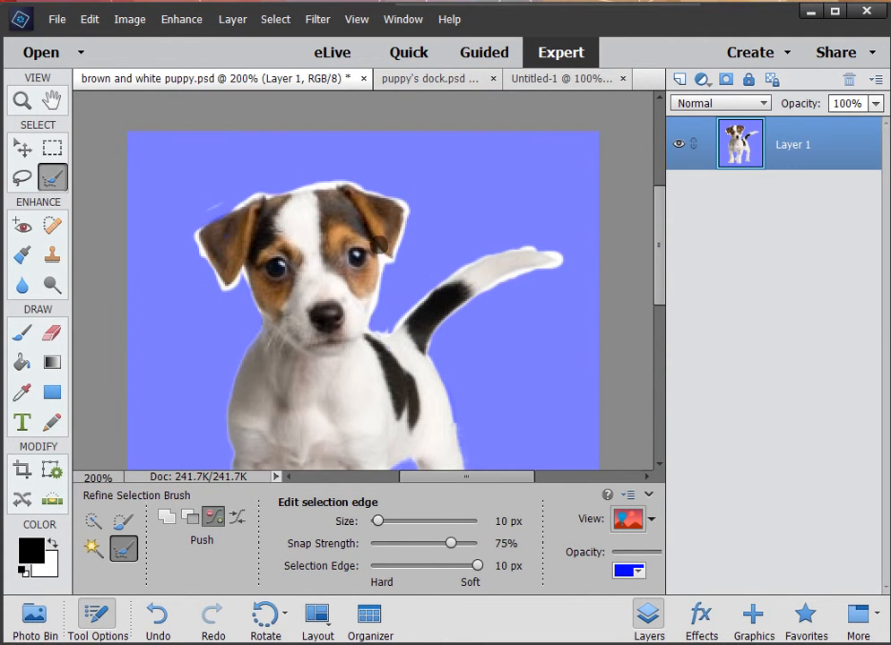
mouse_move(380, 245)
left_mouse_down()
mouse_move(367, 329)
mouse_move(385, 333)
mouse_move(468, 257)
mouse_move(518, 246)
mouse_move(561, 257)
mouse_move(562, 267)
mouse_move(517, 275)
left_mouse_up()
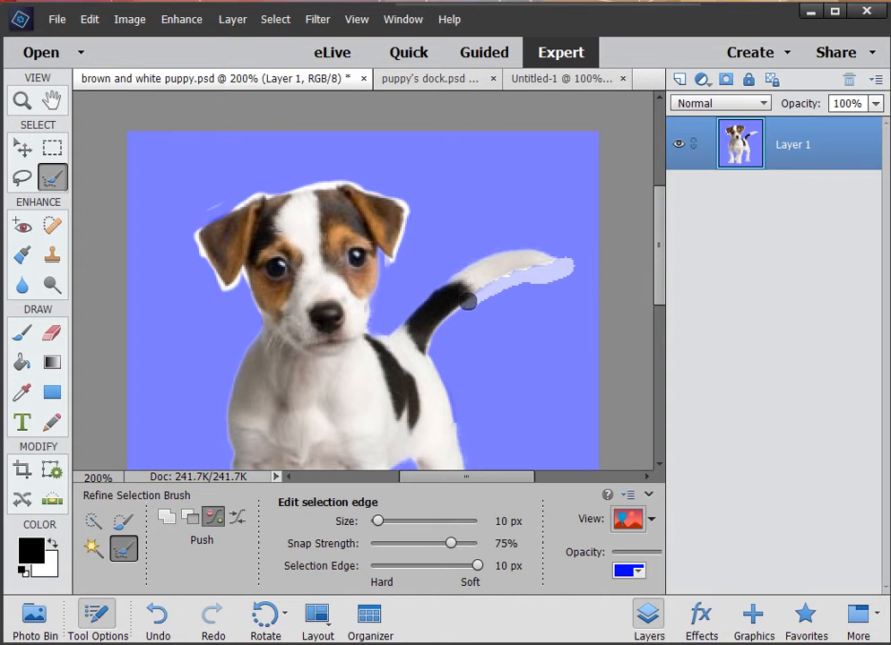
left_click_drag(425, 348, 428, 352)
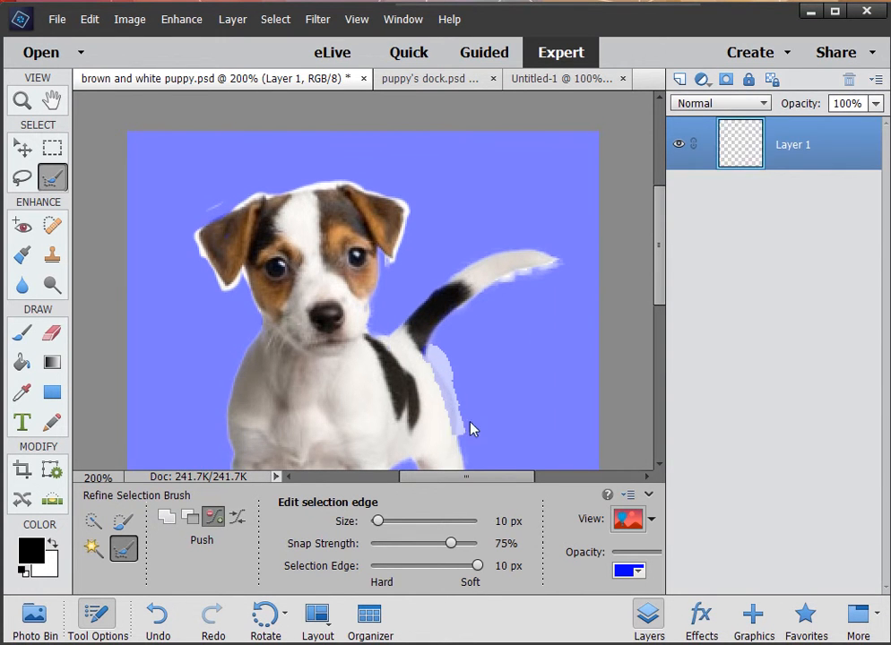
mouse_move(467, 305)
left_mouse_down()
mouse_move(528, 264)
mouse_move(555, 262)
left_mouse_up()
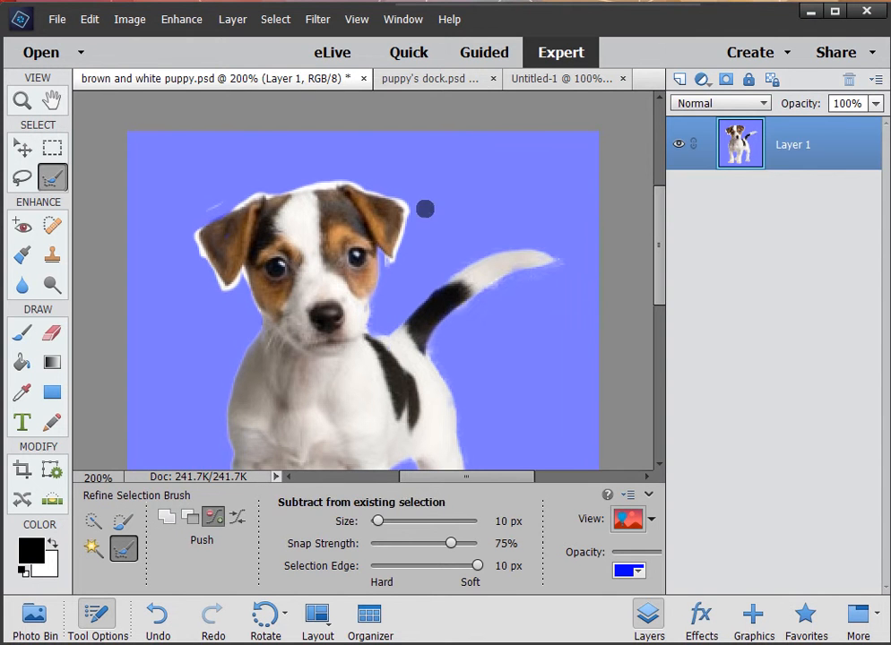
Push the selection edge tight against the ear on the tail side, removing the white fringe with the 10 px Refine Selection Brush.
left_click_drag(406, 212, 392, 262)
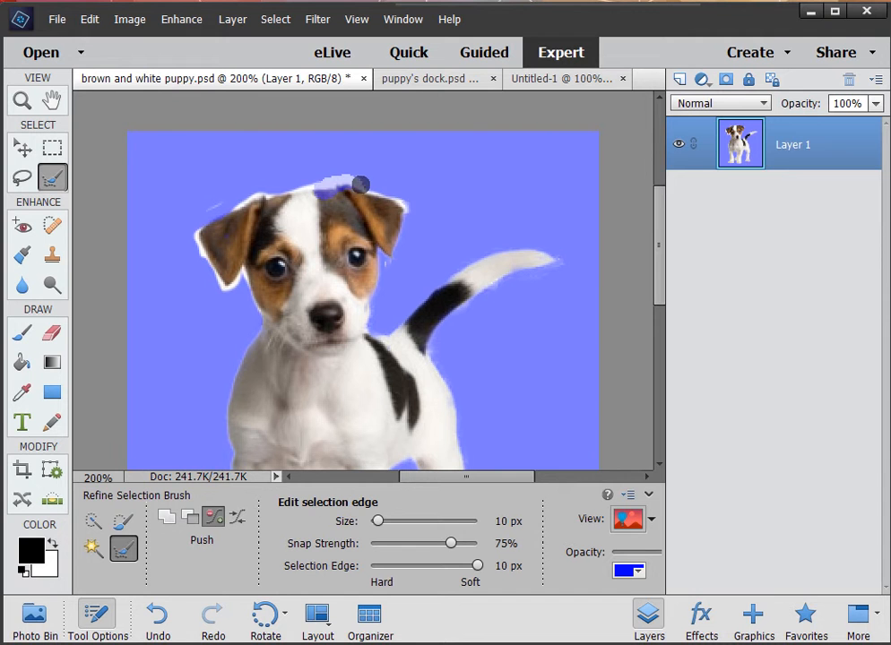
mouse_move(359, 185)
left_mouse_down()
mouse_move(400, 200)
mouse_move(405, 215)
left_mouse_up()
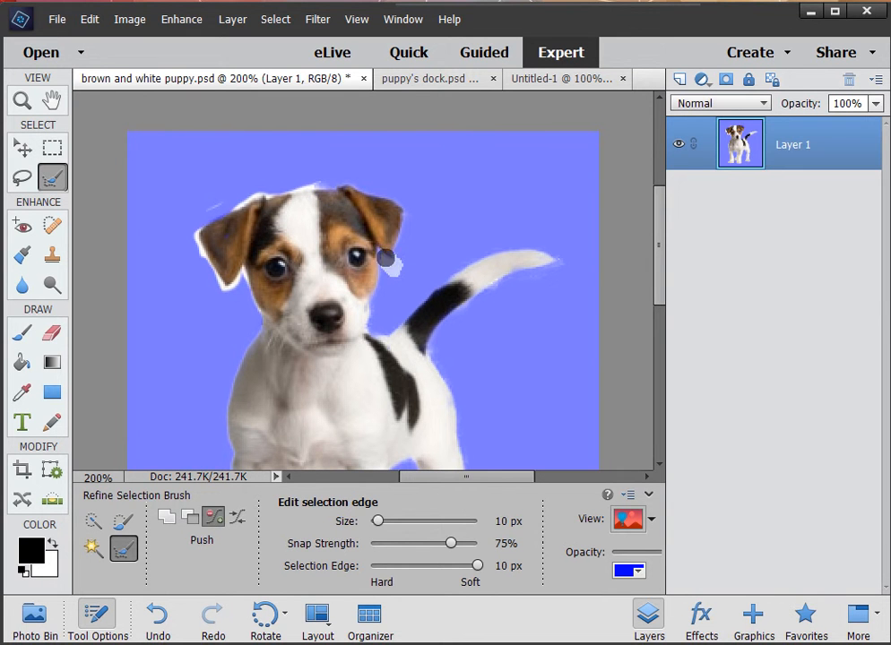
left_click_drag(386, 259, 385, 257)
Refine the selection edge across the top of the head and around the other ear down to the cheek.
left_click_drag(337, 187, 273, 200)
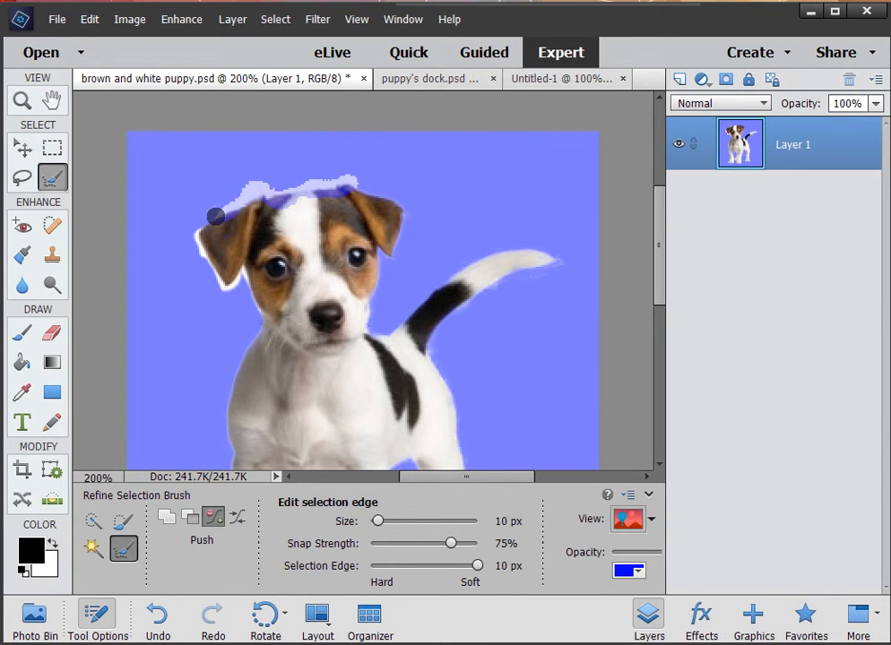
left_click_drag(195, 237, 192, 235)
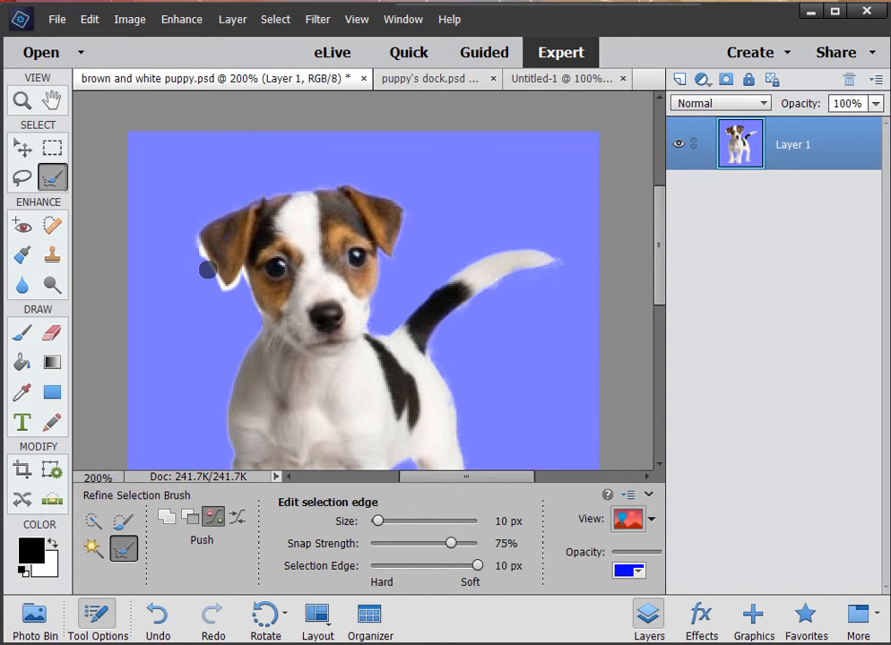
mouse_move(192, 240)
left_mouse_down()
mouse_move(223, 296)
mouse_move(240, 269)
mouse_move(271, 322)
left_mouse_up()
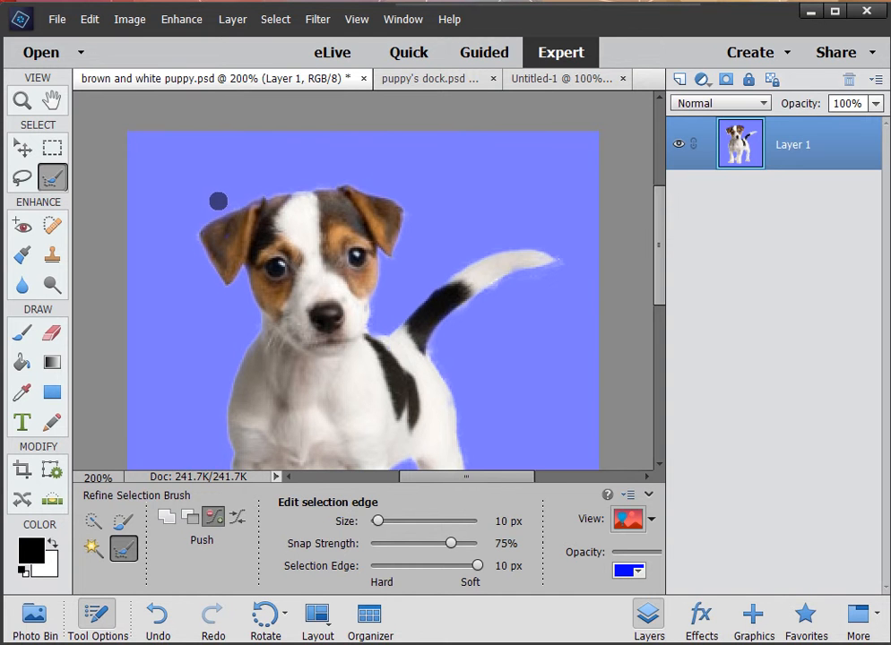
mouse_move(221, 211)
left_mouse_down()
mouse_move(253, 194)
mouse_move(333, 186)
left_mouse_up()
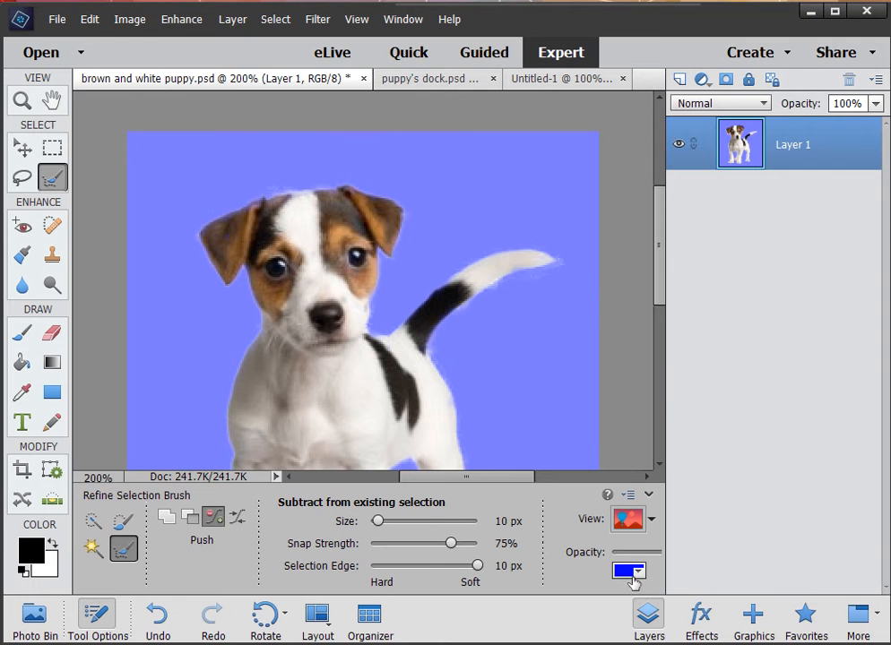
mouse_move(271, 190)
left_mouse_down()
mouse_move(341, 179)
mouse_move(300, 190)
mouse_move(311, 185)
left_mouse_up()
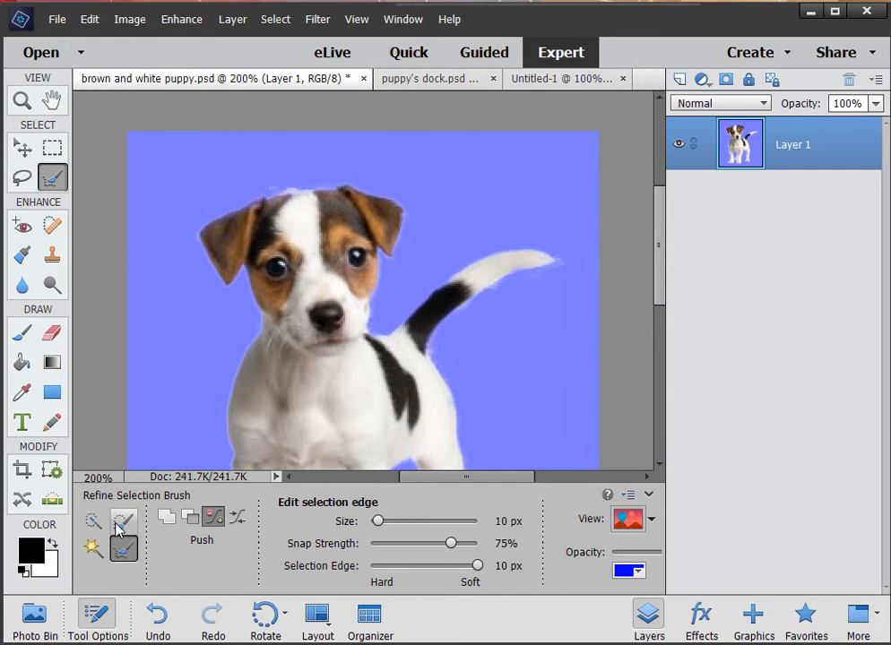
Examine the selection around the whole puppy, comparing the Selection Brush outline with the Refine Selection Brush overlay.
left_click(123, 521)
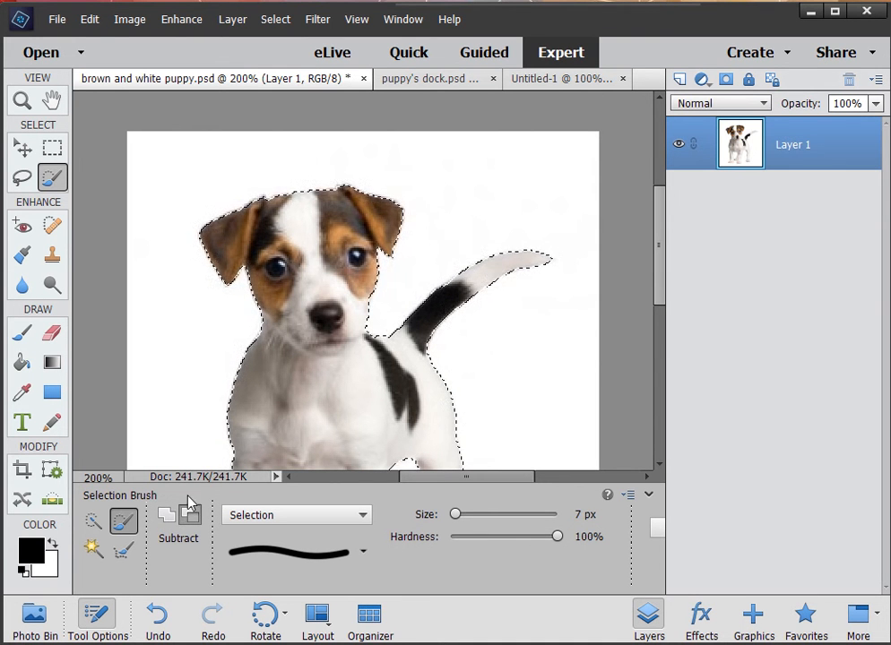
scroll(224, 459, "down", 5)
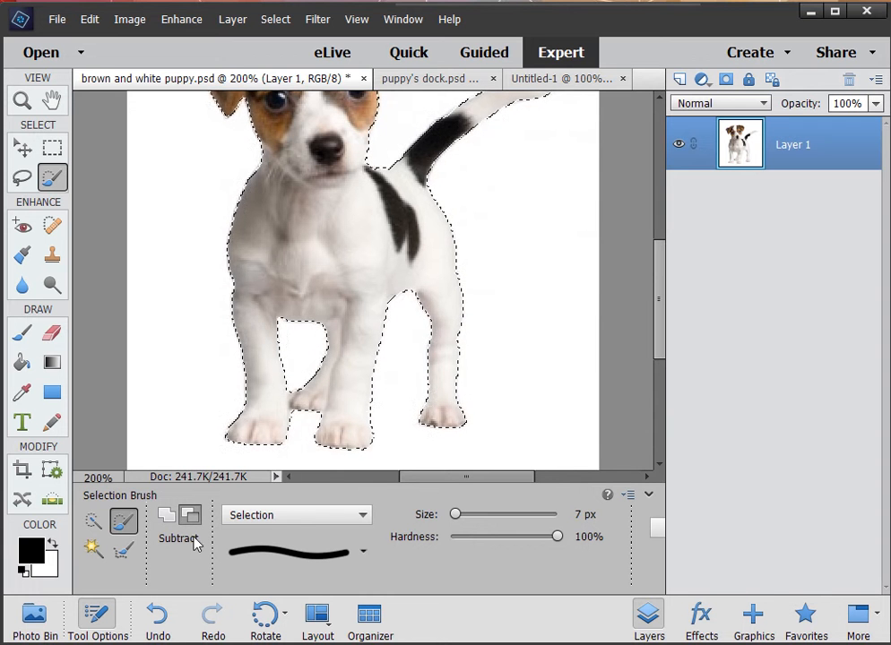
left_click(125, 550)
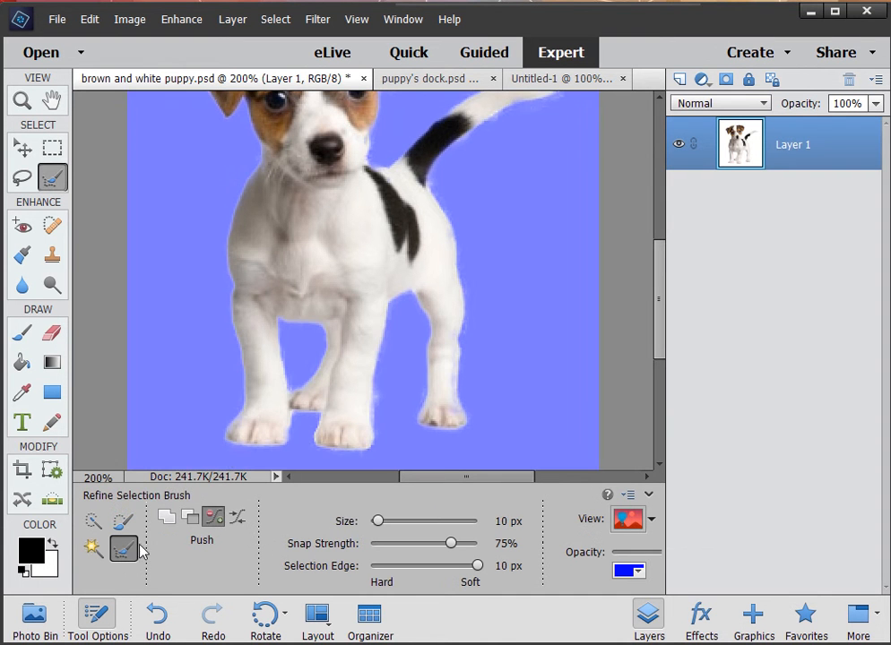
scroll(238, 455, "up", 3)
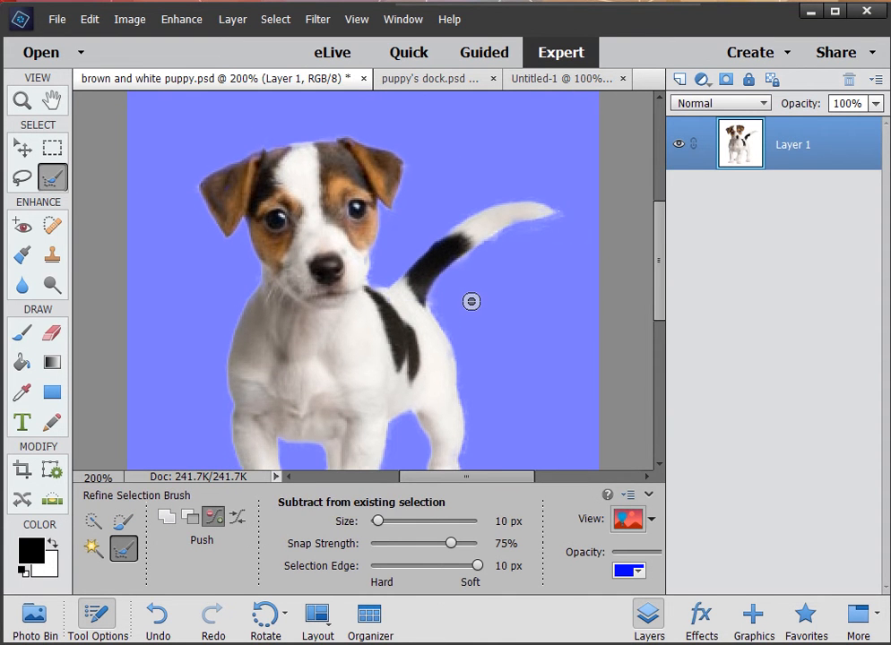
scroll(472, 301, "down", 3)
scroll(472, 301, "up", 1)
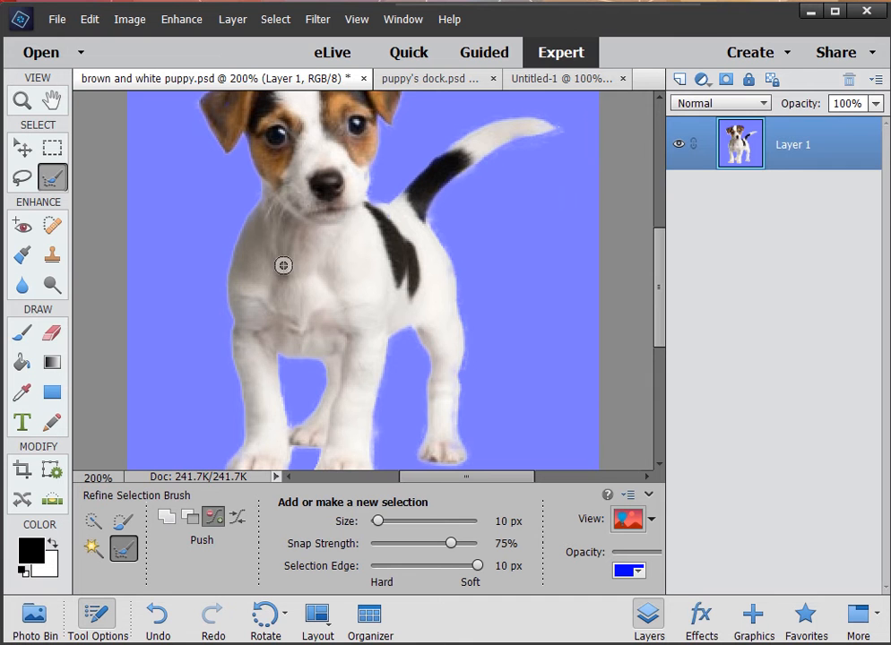
scroll(301, 417, "down", 2)
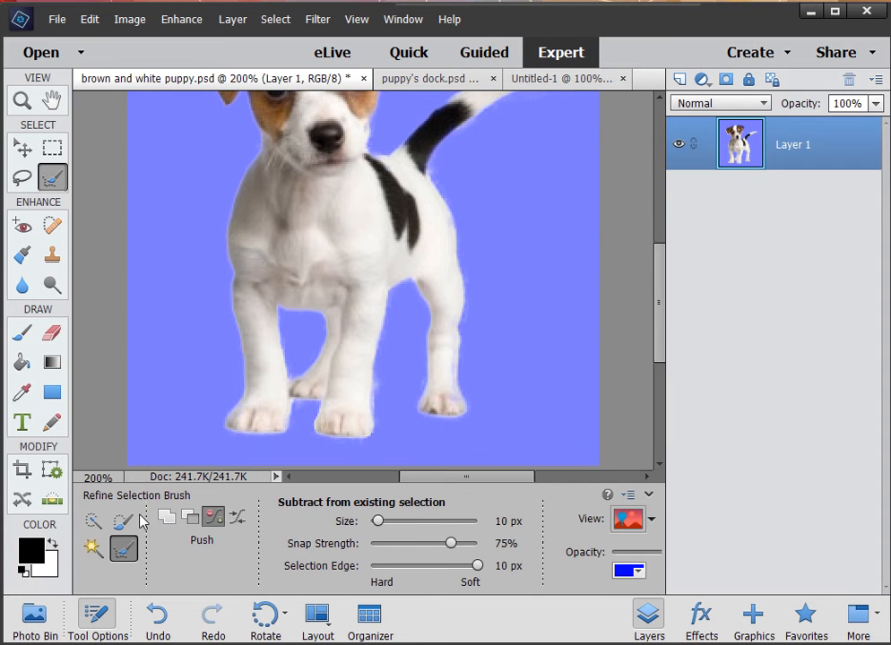
Add the toe edge of the back paw between the front legs to the selection with the 7 px Selection Brush.
left_click(124, 521)
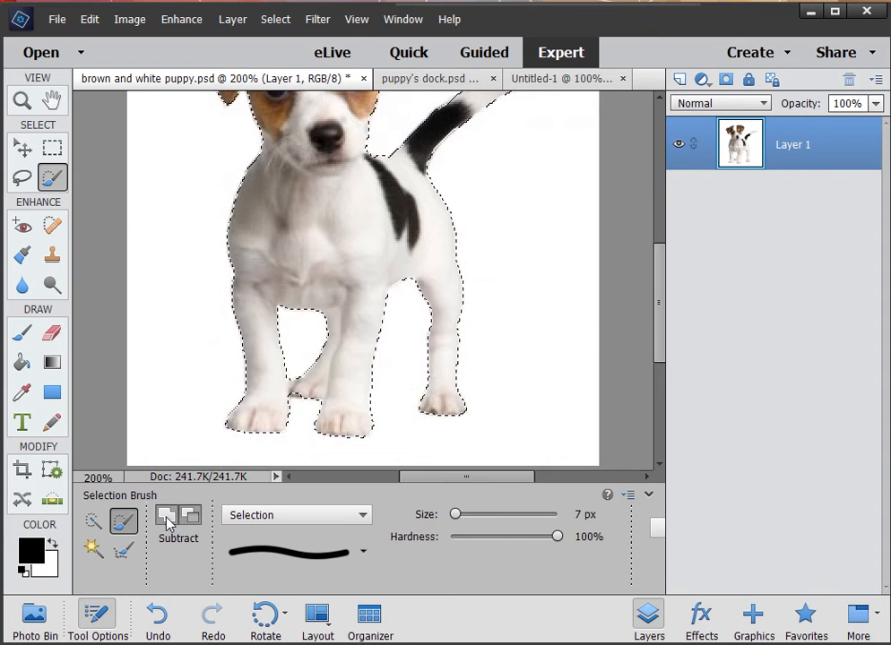
left_click(167, 518)
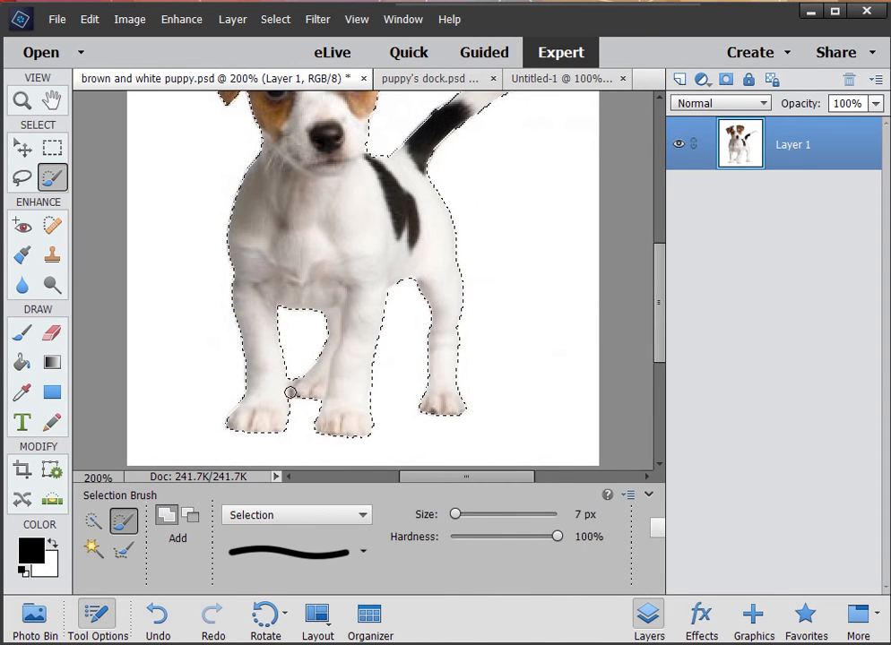
left_click_drag(290, 392, 298, 391)
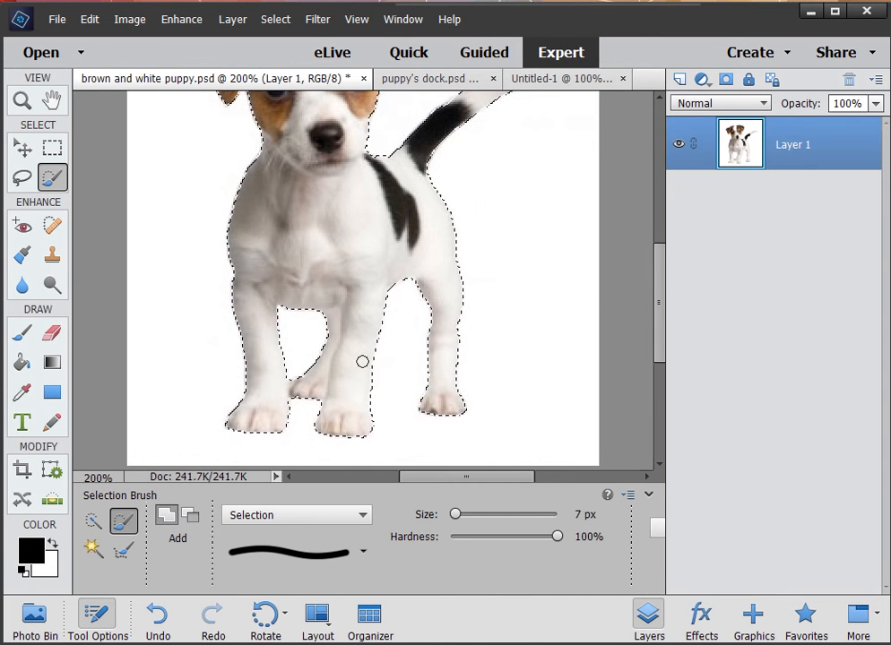
Copy the selected puppy and paste it into puppy's dock.psd.
scroll(362, 362, "up", 6)
left_click(89, 19)
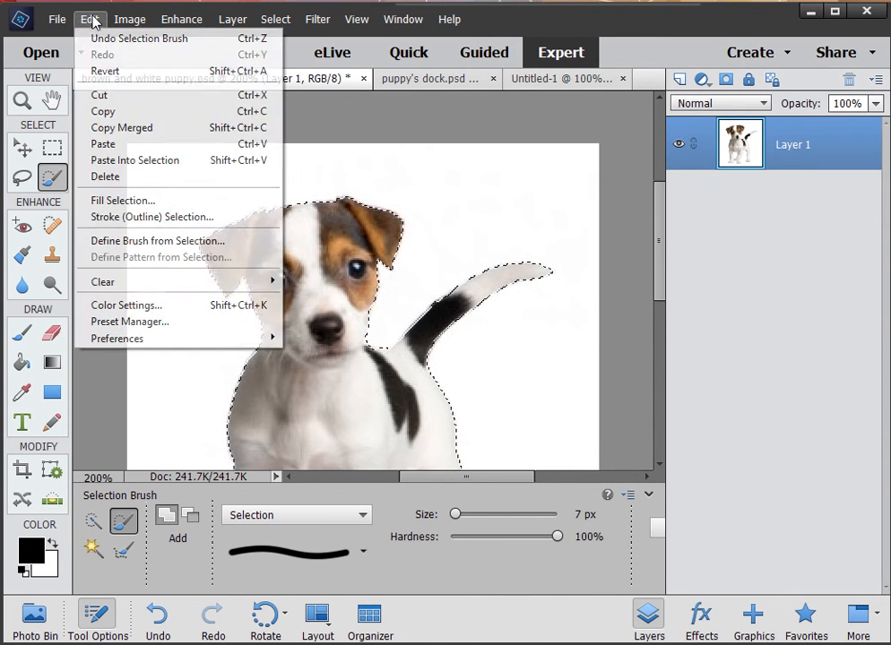
left_click(112, 114)
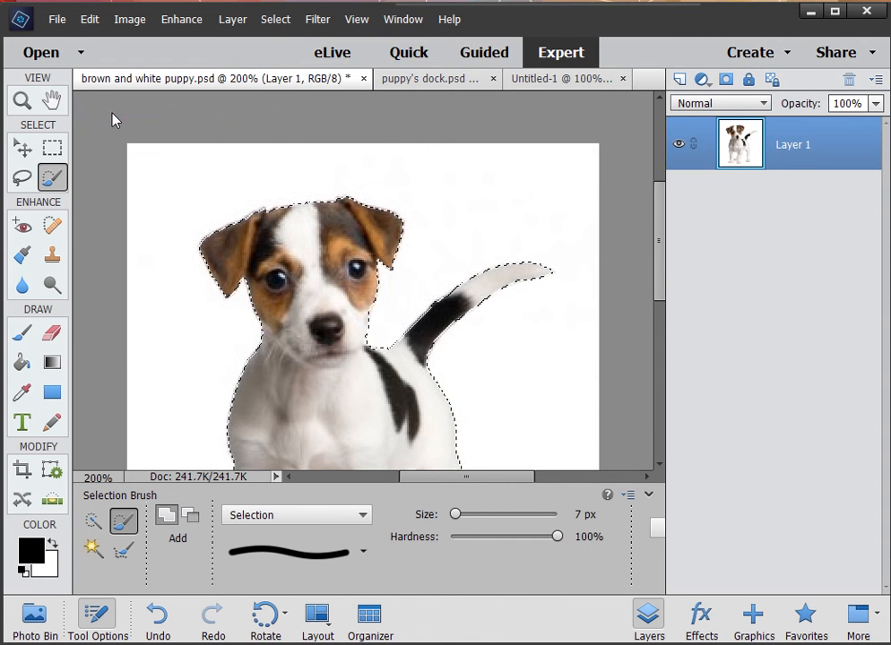
left_click(434, 81)
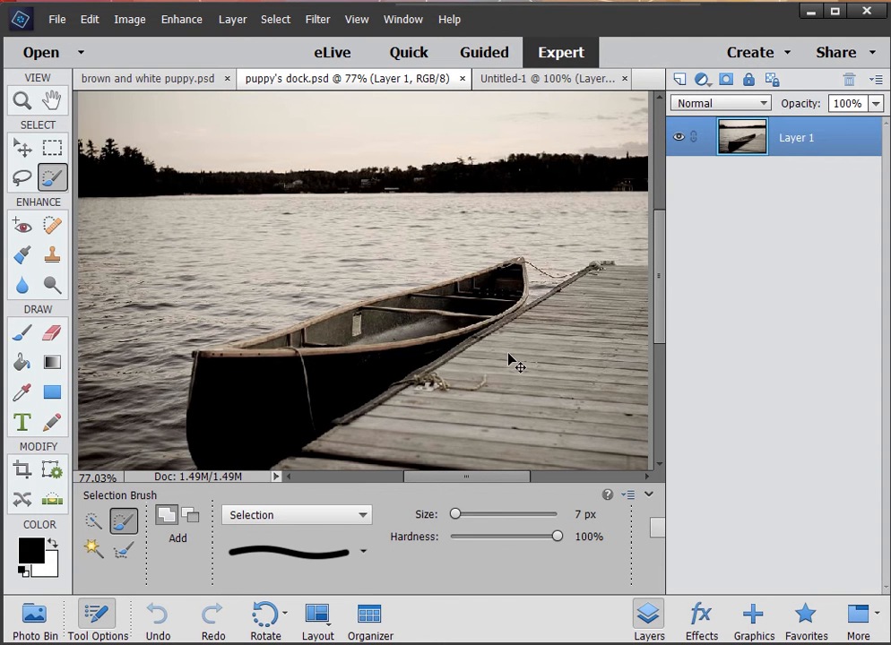
key("ctrl+minus")
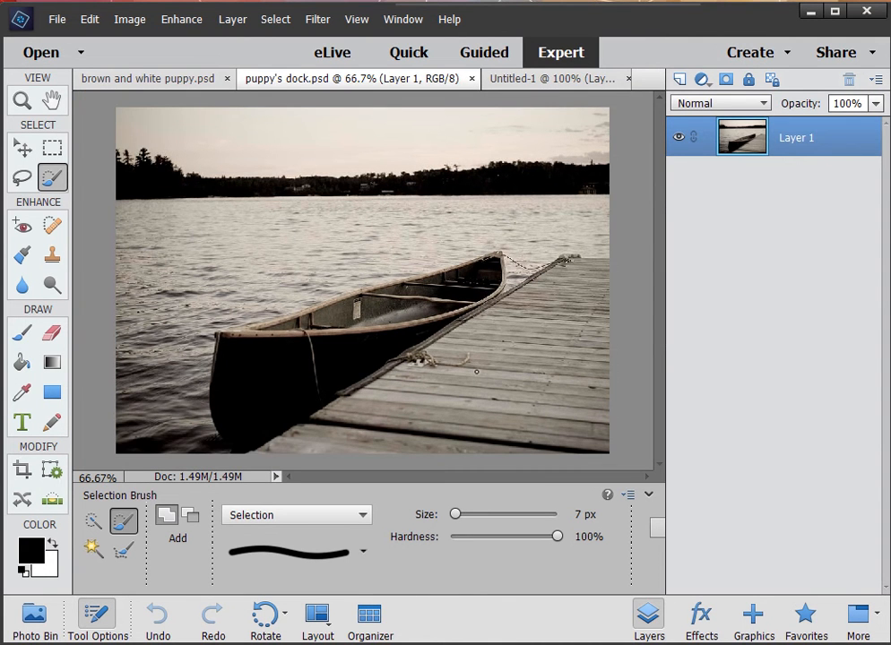
left_click(89, 18)
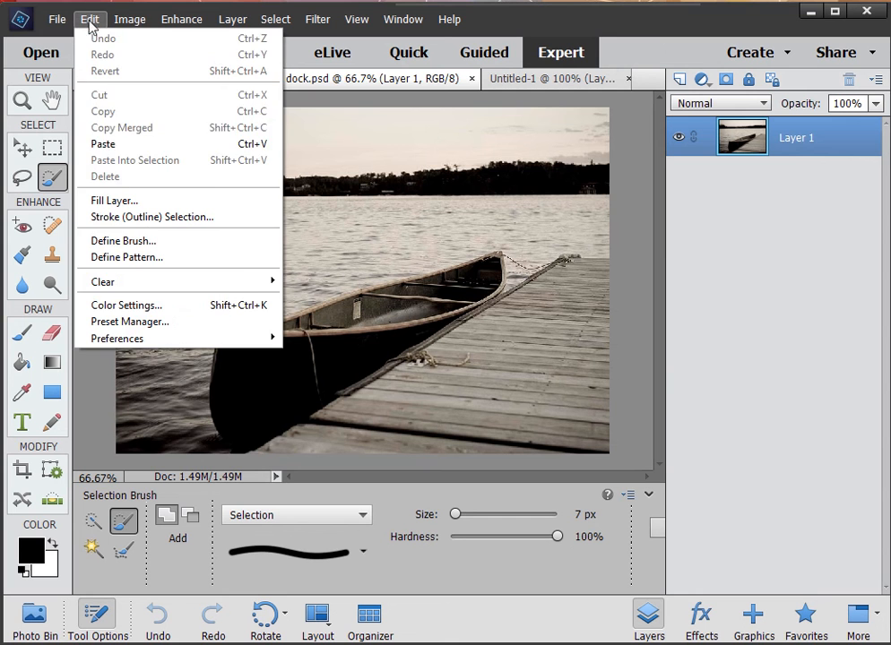
left_click(273, 146)
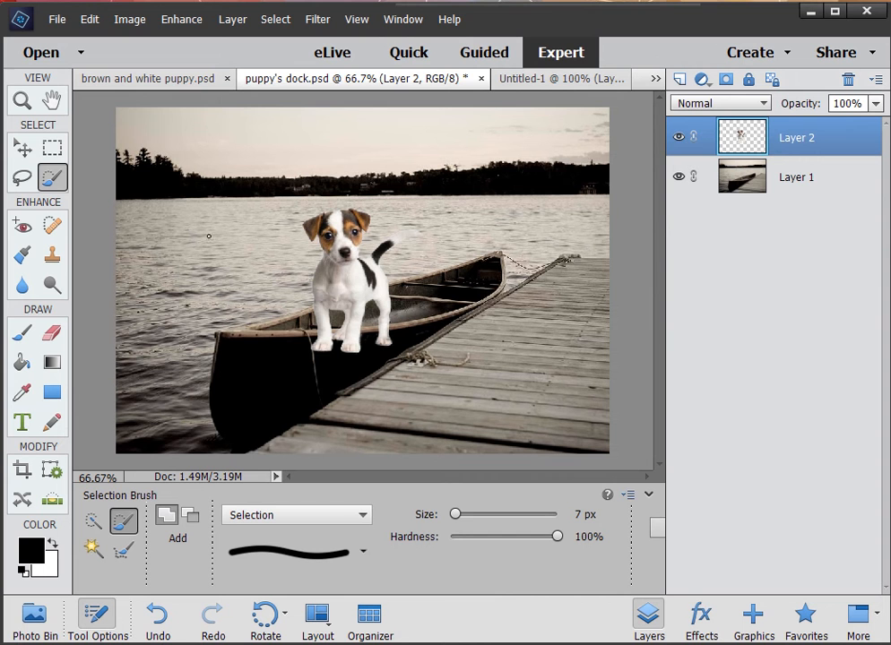
Scale the pasted puppy down and position it standing on the dock beside the canoe, then deselect its layer.
left_click(23, 149)
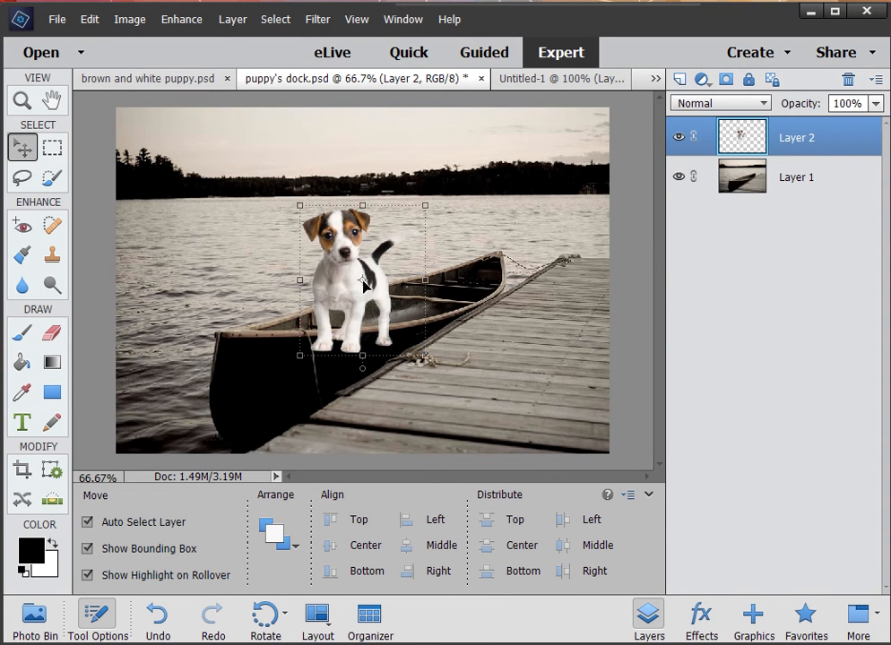
left_click_drag(363, 283, 385, 368)
left_click_drag(446, 280, 408, 324)
mouse_move(362, 383)
left_mouse_down()
mouse_move(386, 367)
mouse_move(386, 379)
mouse_move(376, 372)
left_mouse_up()
left_click(361, 454)
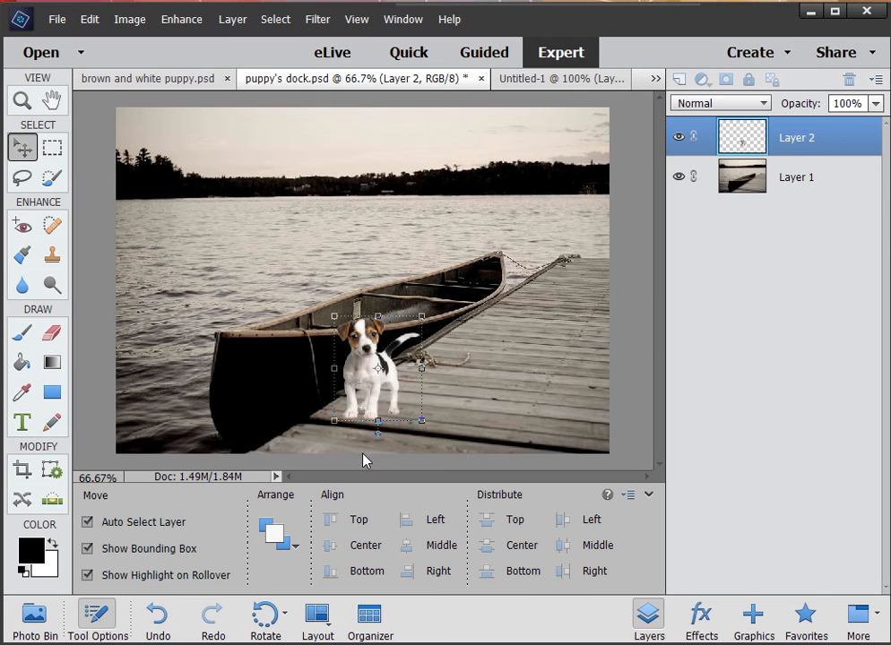
left_click(642, 412)
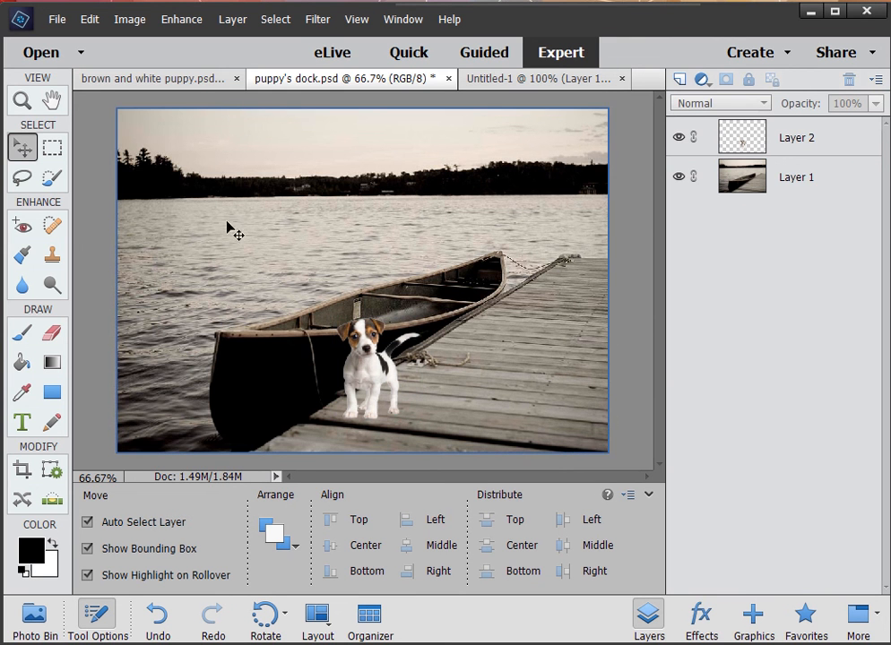
left_click(189, 81)
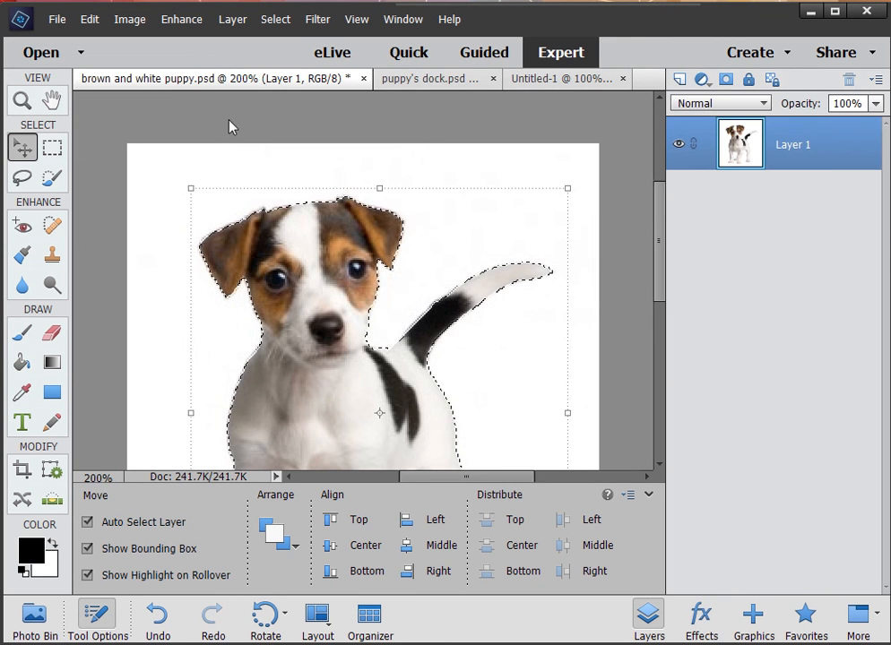
left_click_drag(365, 170, 364, 351)
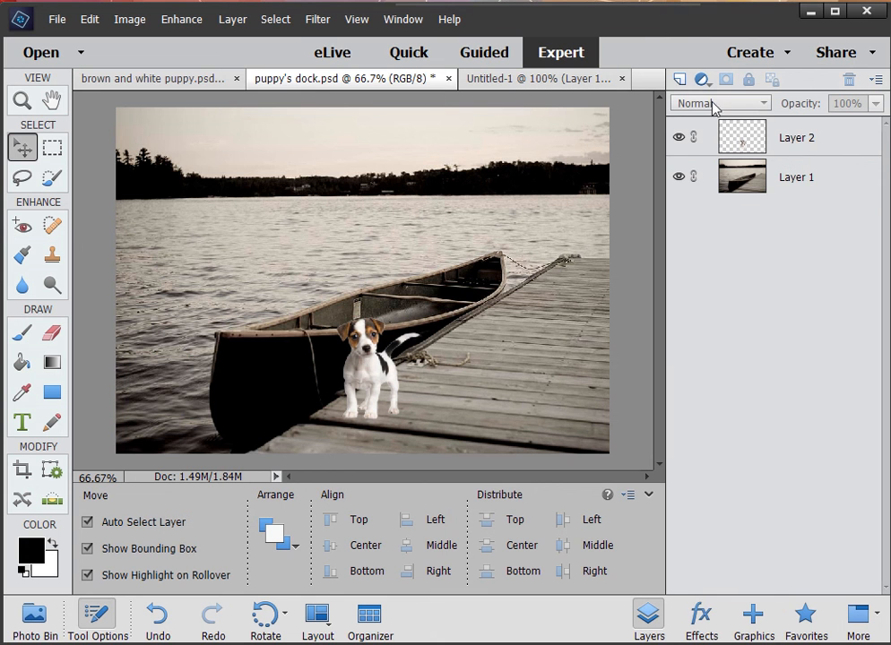
Flatten the puppy and dock layers of puppy's dock.psd into a single background layer.
left_click(240, 22)
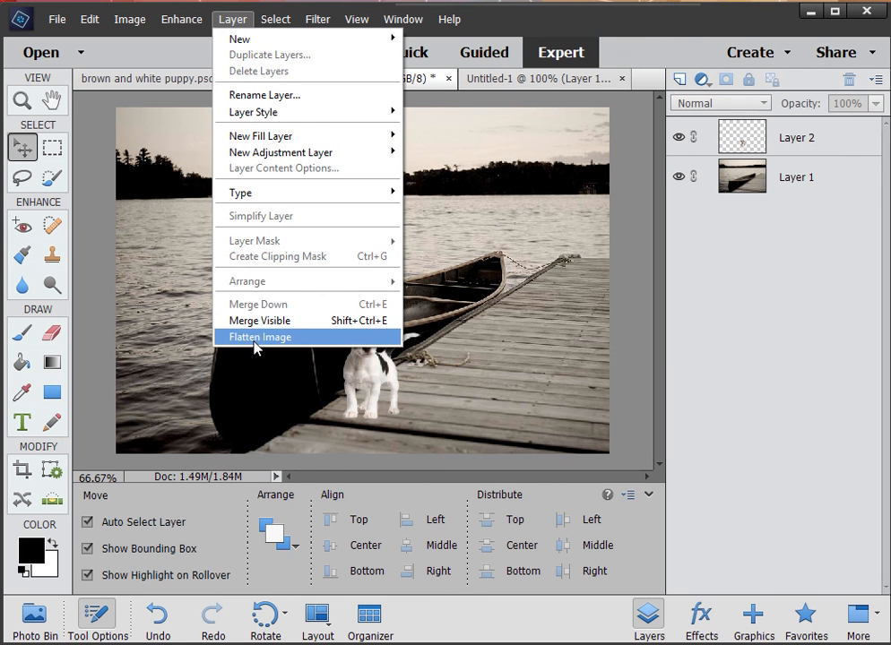
left_click(255, 339)
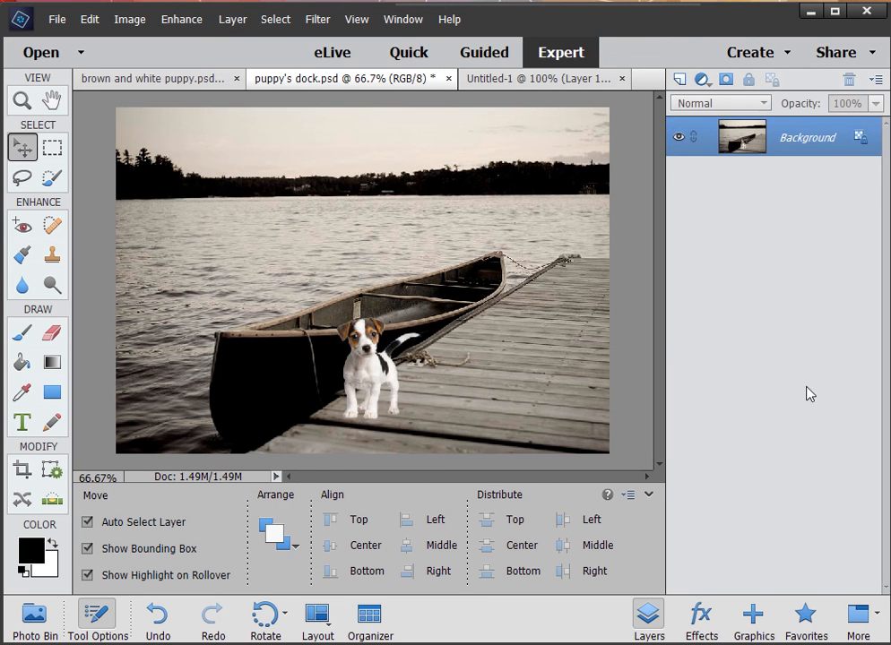